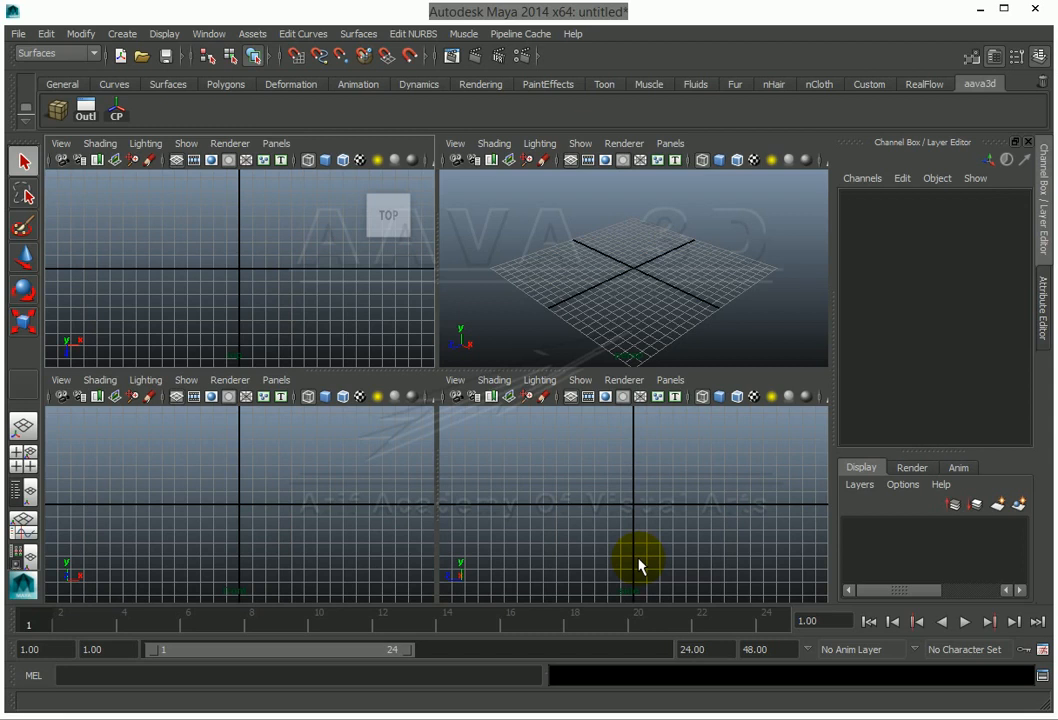
left_click(128, 33)
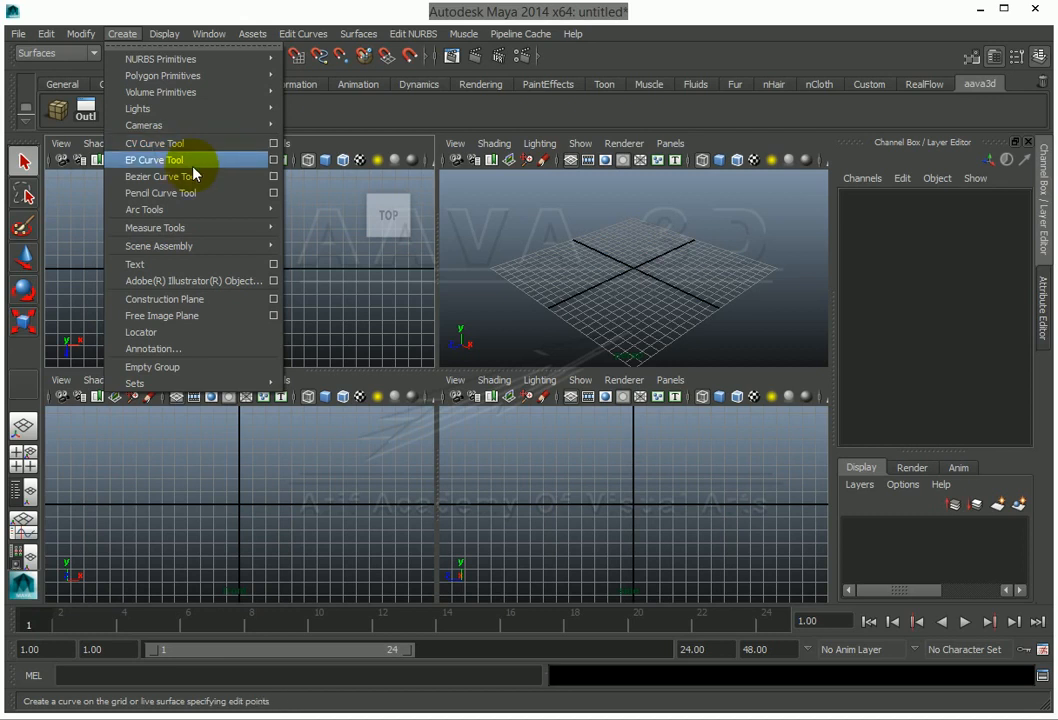
mouse_move(198, 214)
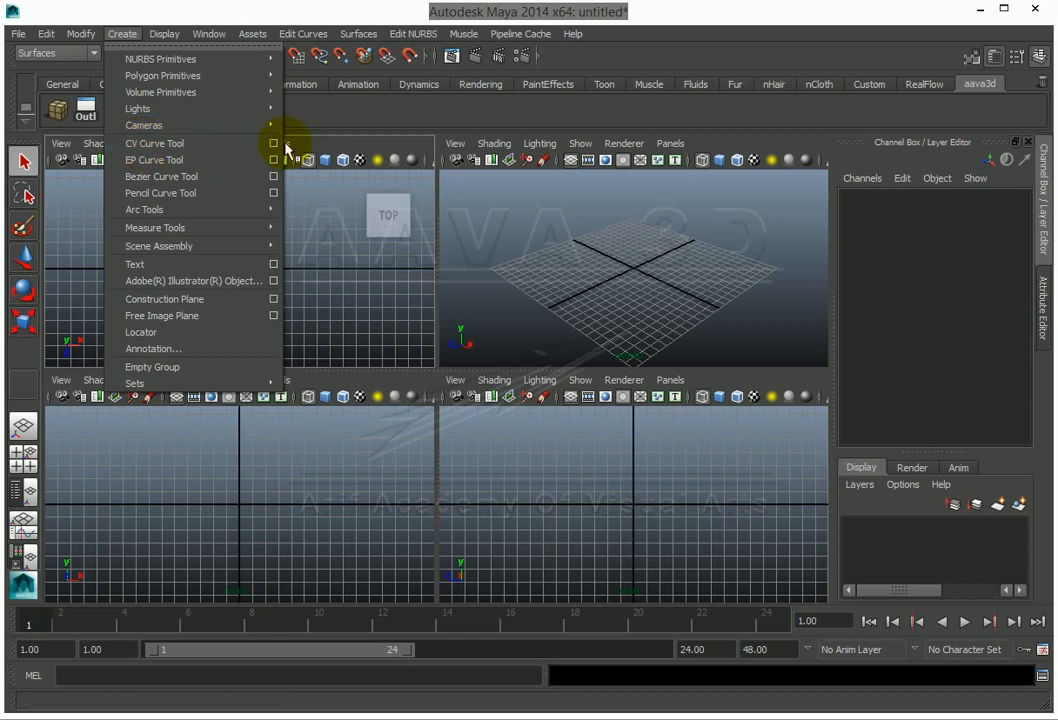
left_click(617, 325)
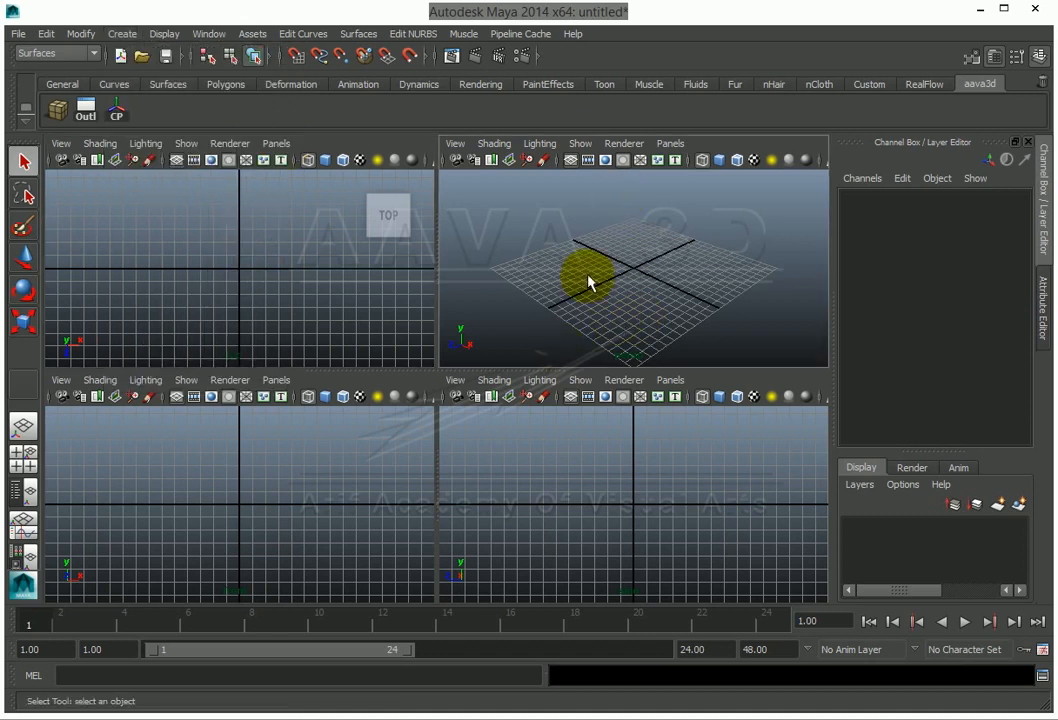
Show the curve tools, activate the CV Curve Tool and enlarge the front view to fill the workspace.
left_click(110, 86)
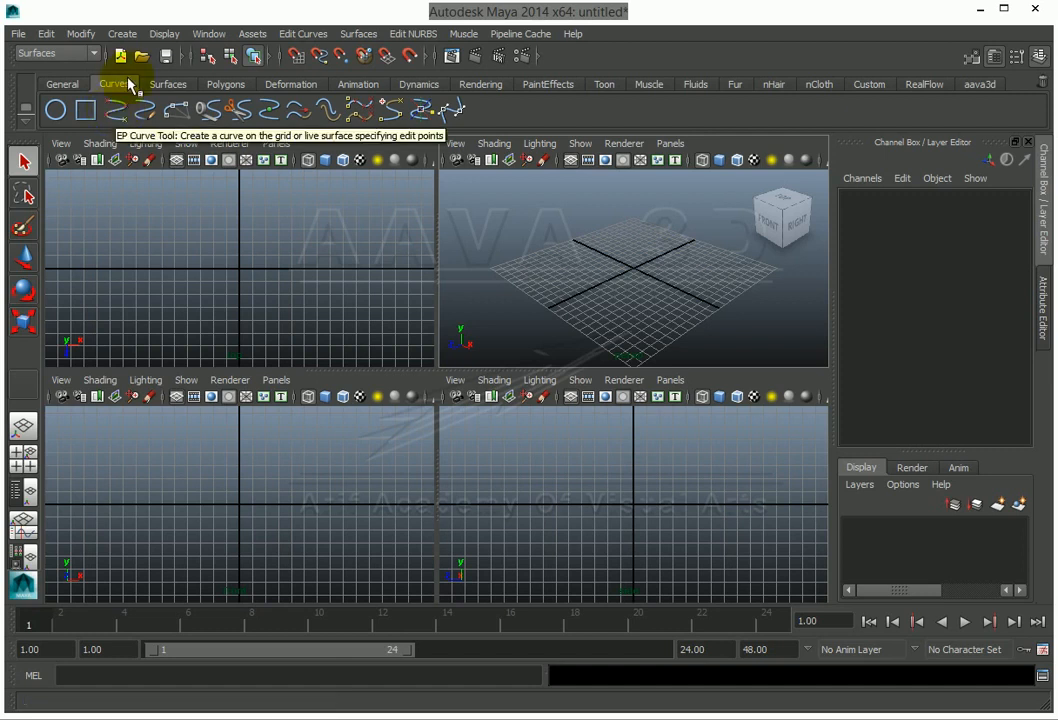
left_click(122, 34)
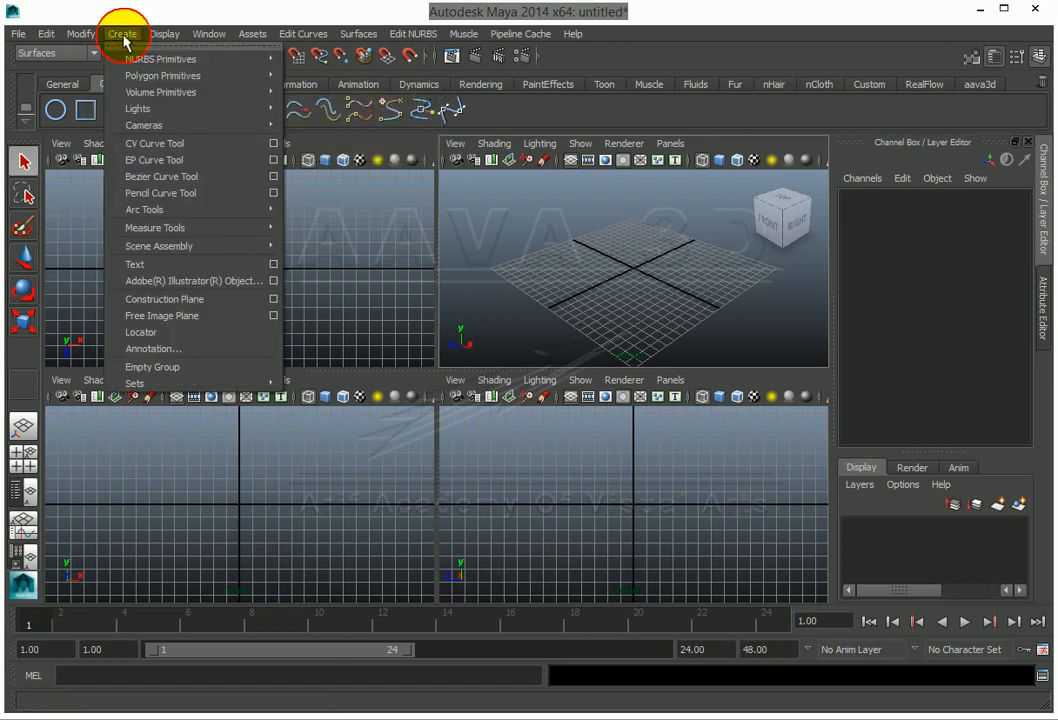
left_click(166, 143)
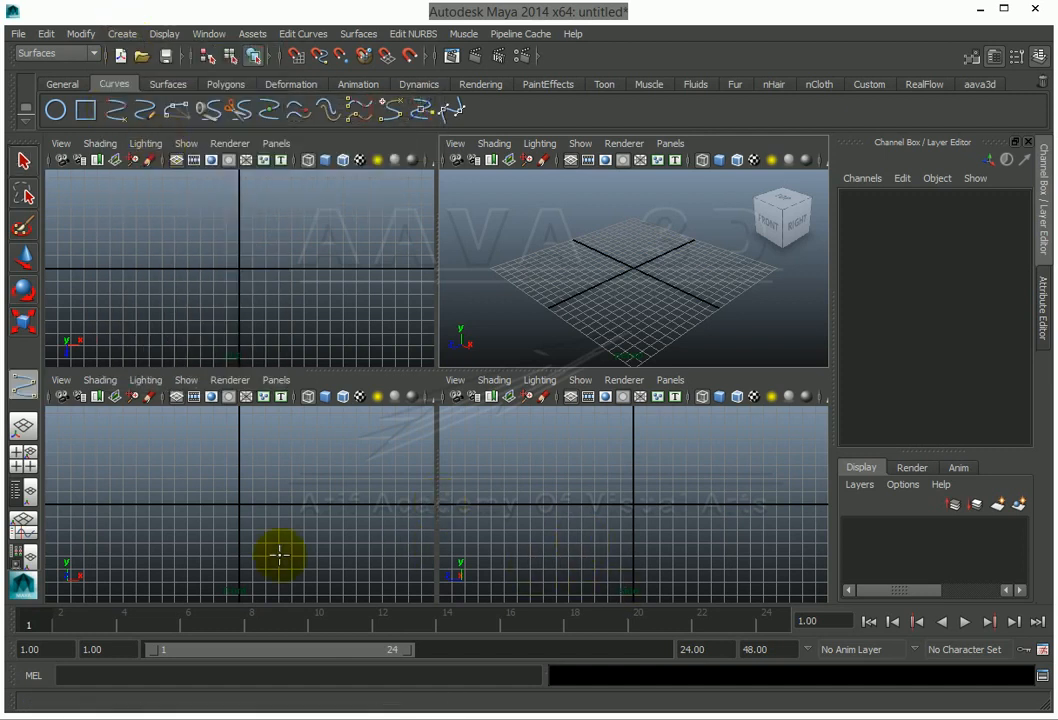
key("space")
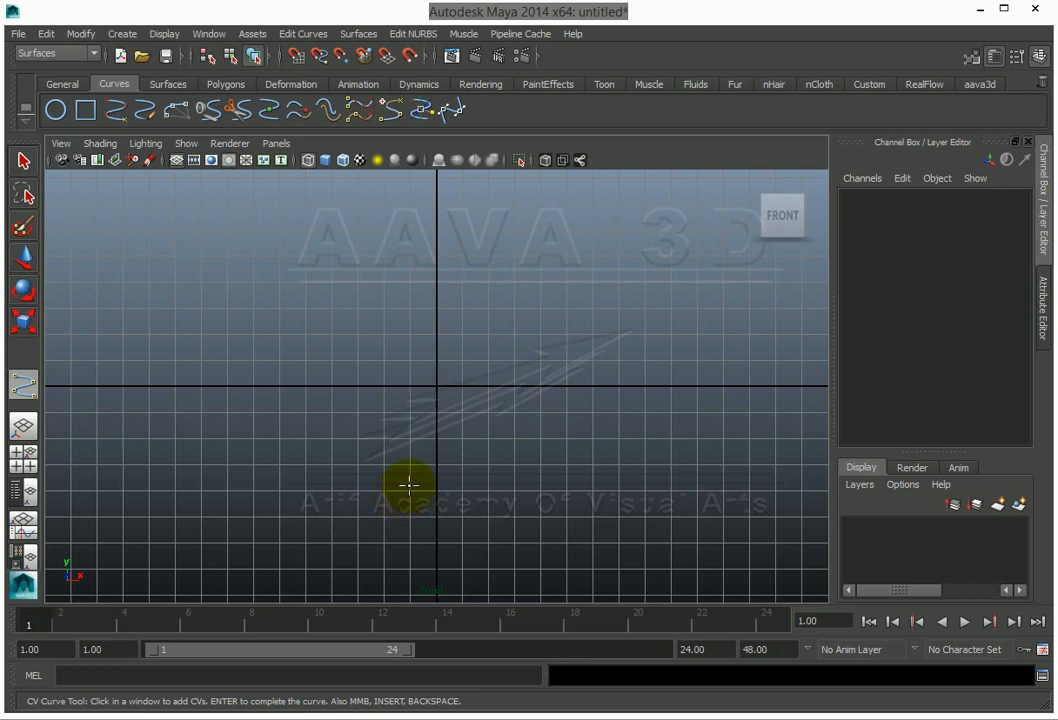
key("space")
key("space")
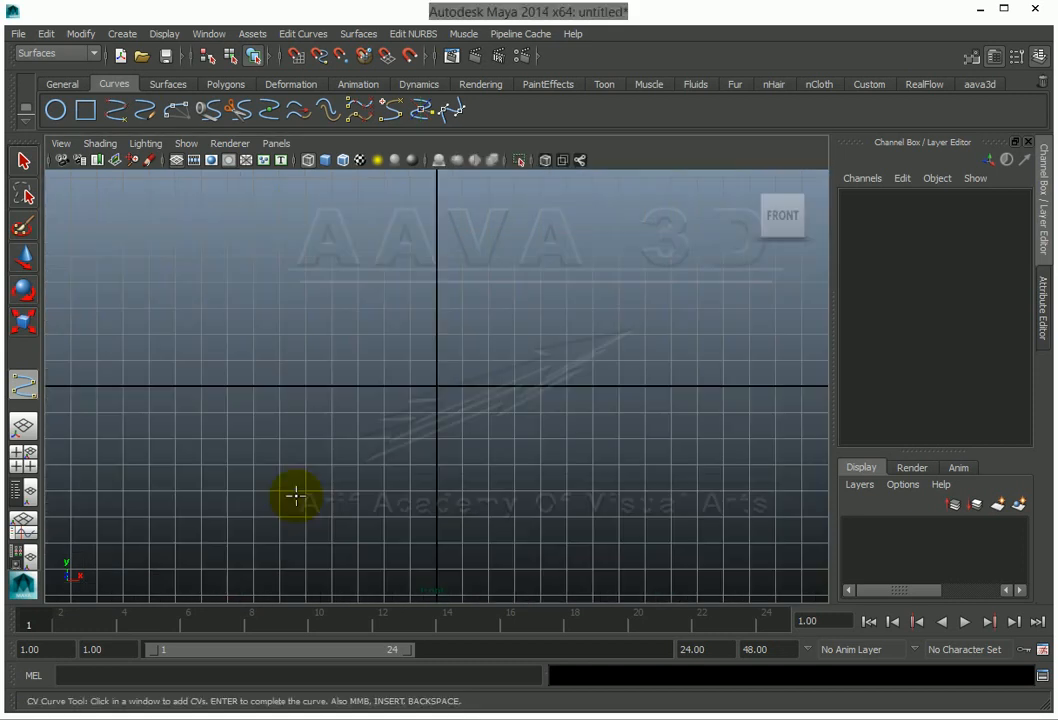
Place six control vertices forming an arch from left of the origin over the vertical axis and down on the right.
left_click(317, 388)
left_click(336, 295)
left_click(441, 231)
left_click(600, 229)
left_click(673, 344)
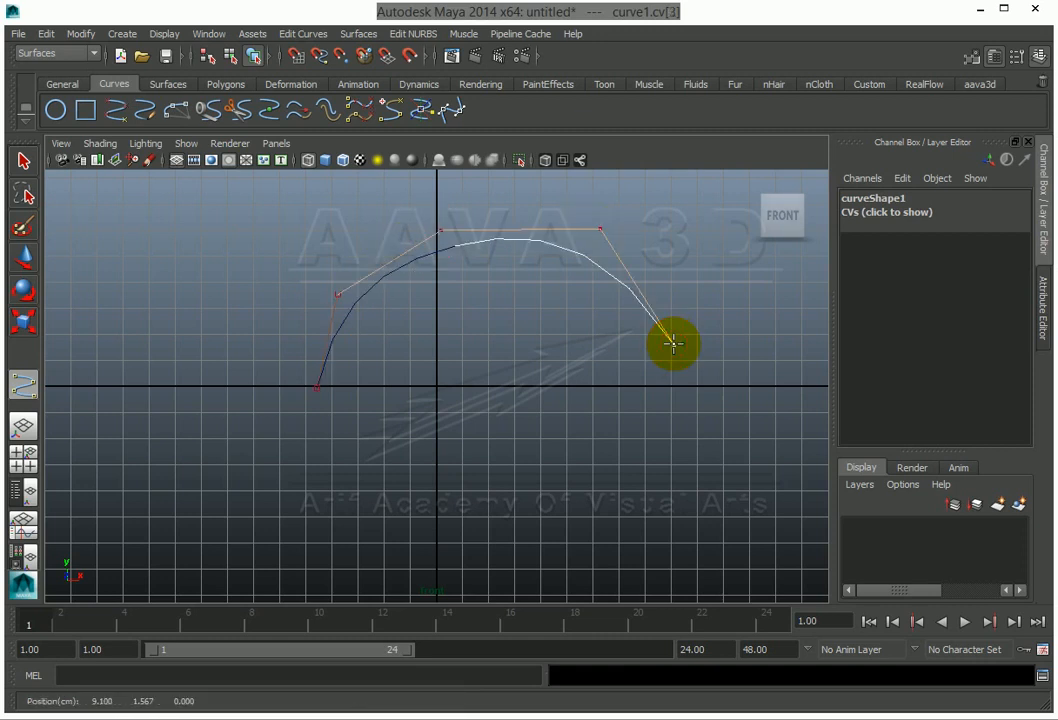
left_click(683, 463)
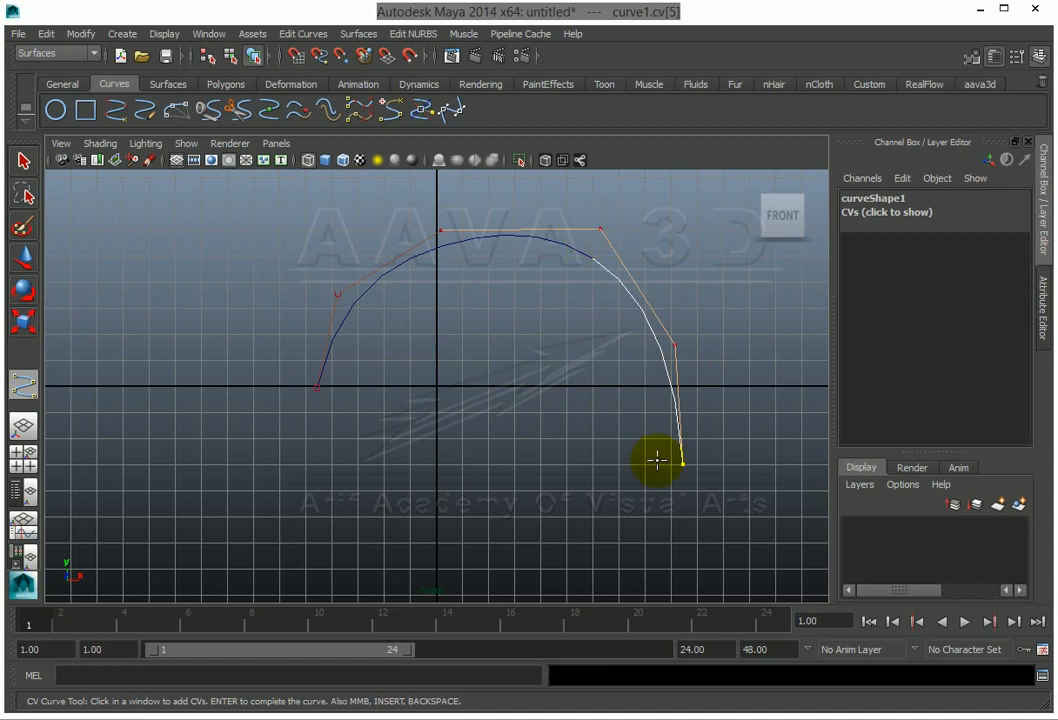
Add two control vertices curling back under the arch, shift the last one downward, and remove both.
left_click(617, 497)
left_click_drag(455, 486, 490, 544)
left_click(522, 440)
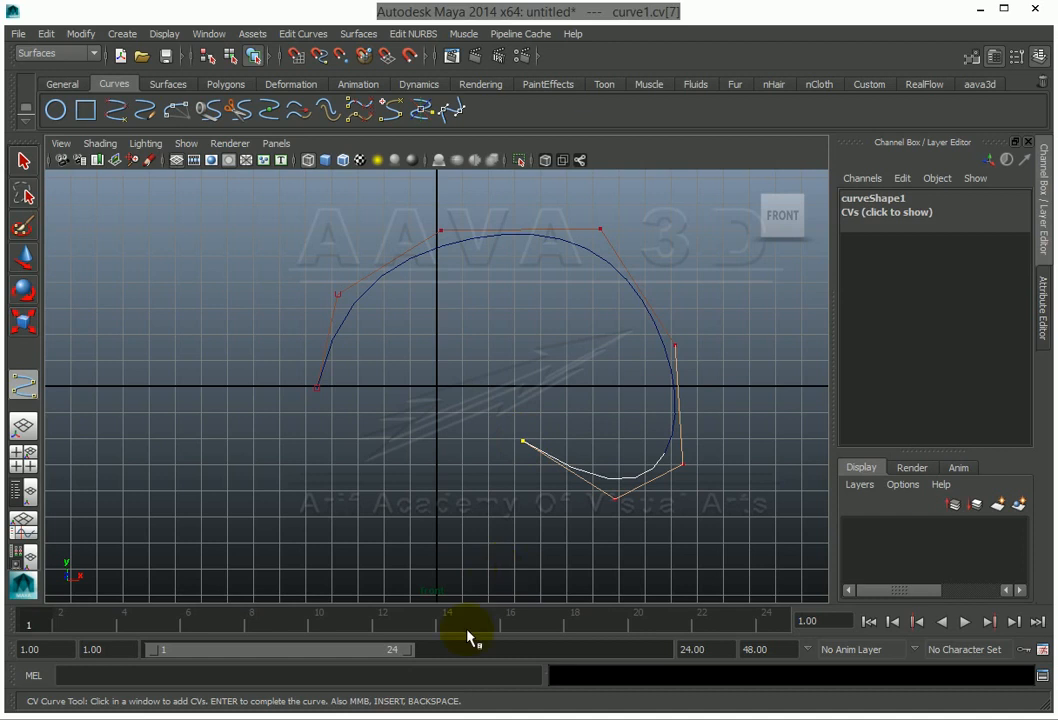
left_click_drag(502, 455, 518, 578)
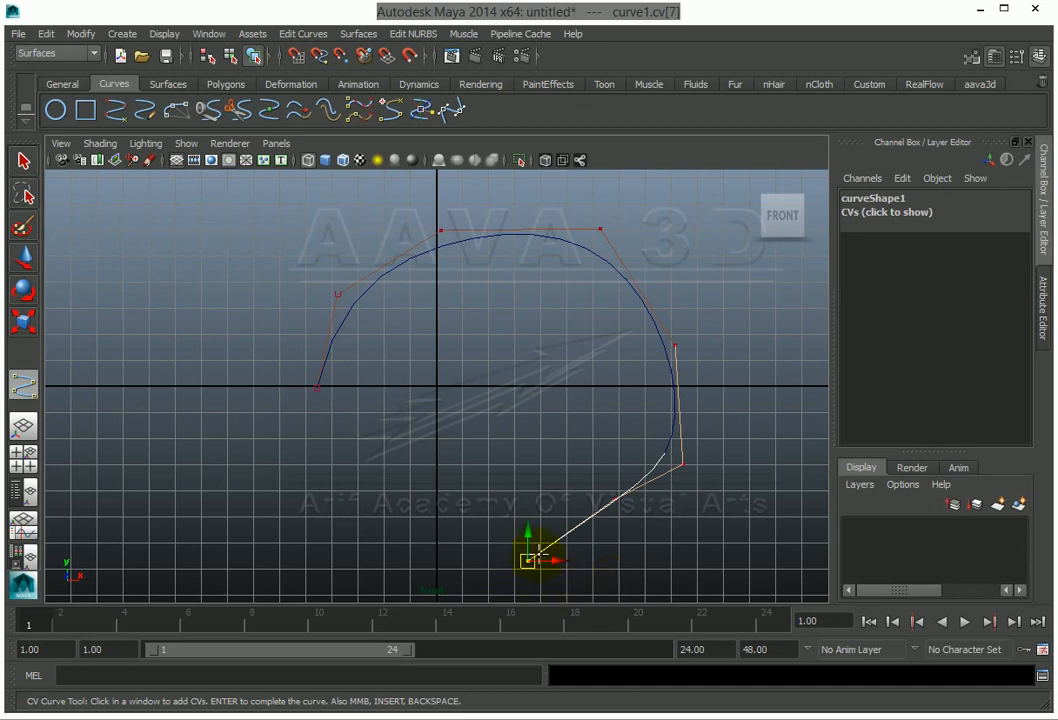
key("BackSpace")
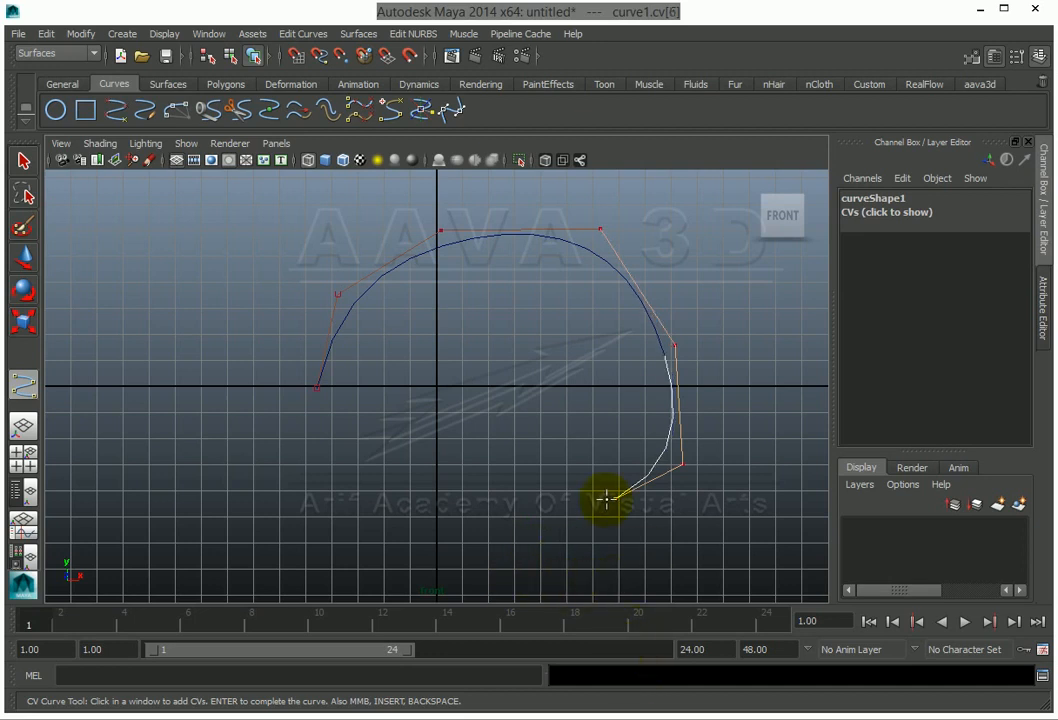
key("BackSpace")
Move the curve's last control vertex up and outward and add another below it, discarding the two trial vertices beyond.
middle_click_drag(679, 470, 772, 295)
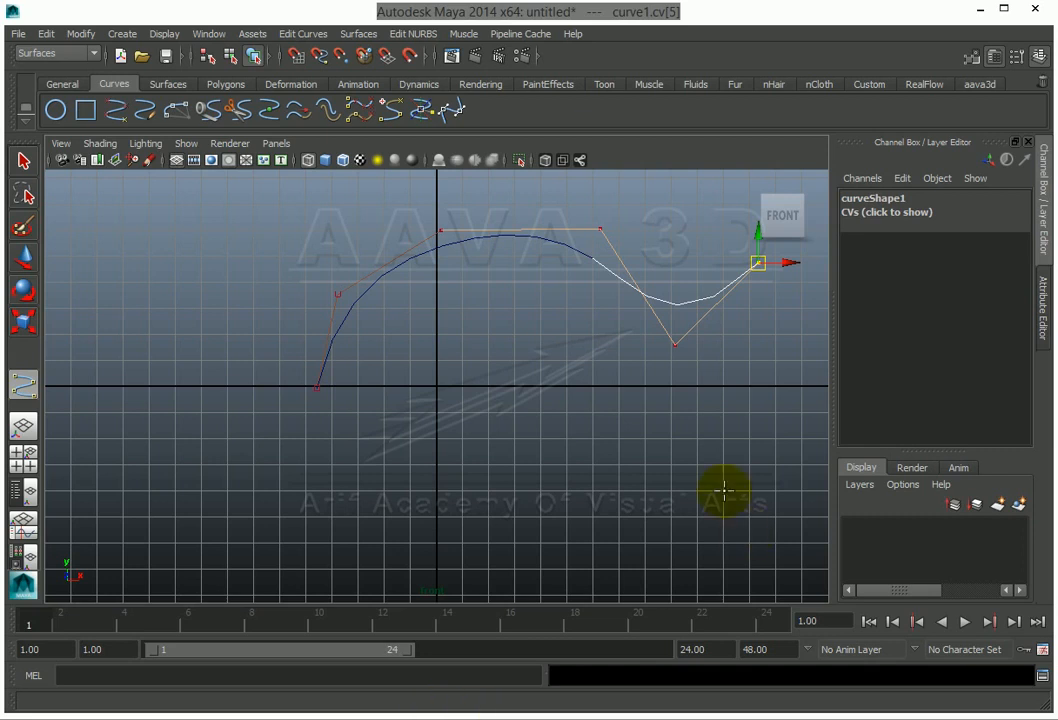
left_click(804, 373)
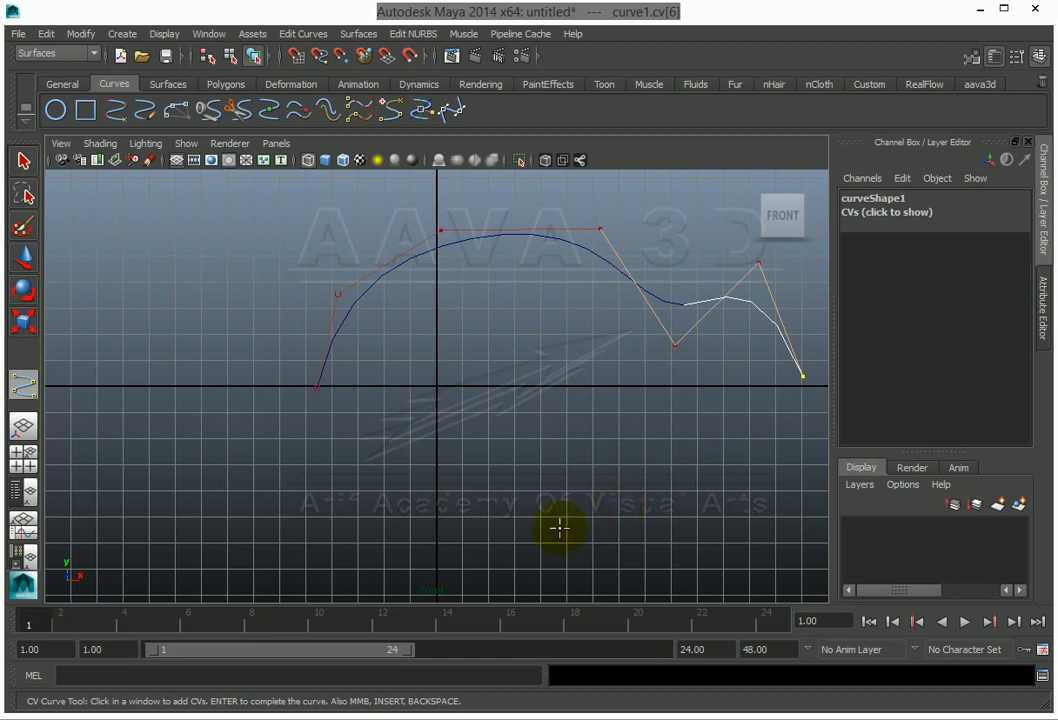
middle_click_drag(506, 476, 677, 580)
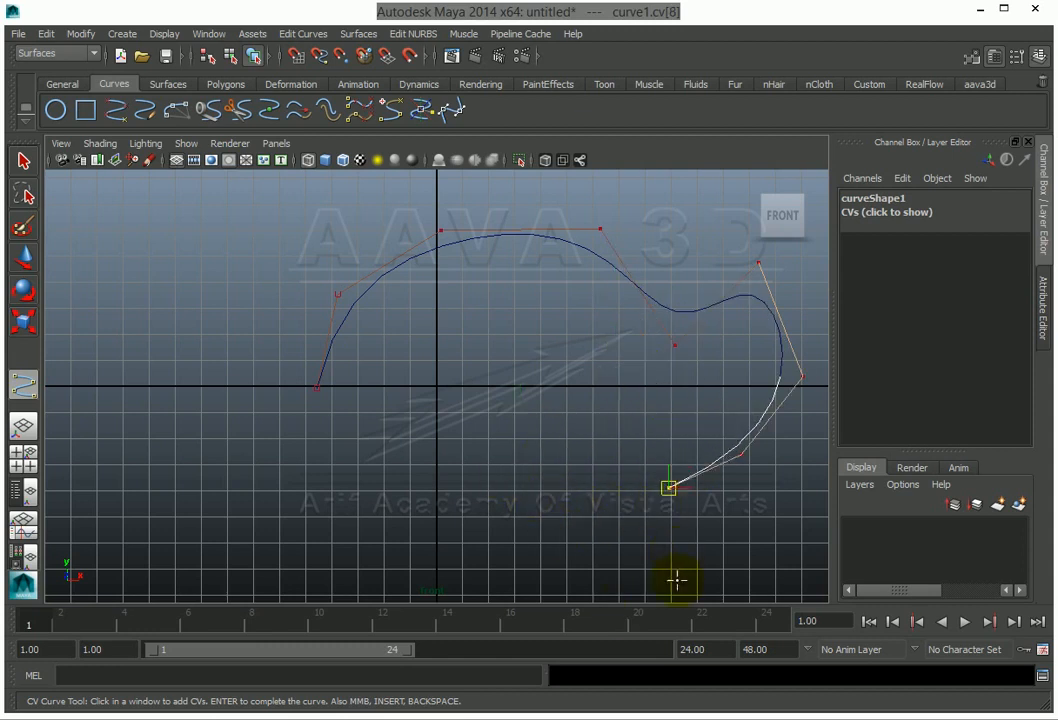
key("BackSpace")
key("BackSpace")
Add three control vertices leading back beneath the horizontal axis to below the origin, and complete the curve.
left_click(571, 444)
left_click(455, 427)
left_click_drag(440, 462, 430, 541)
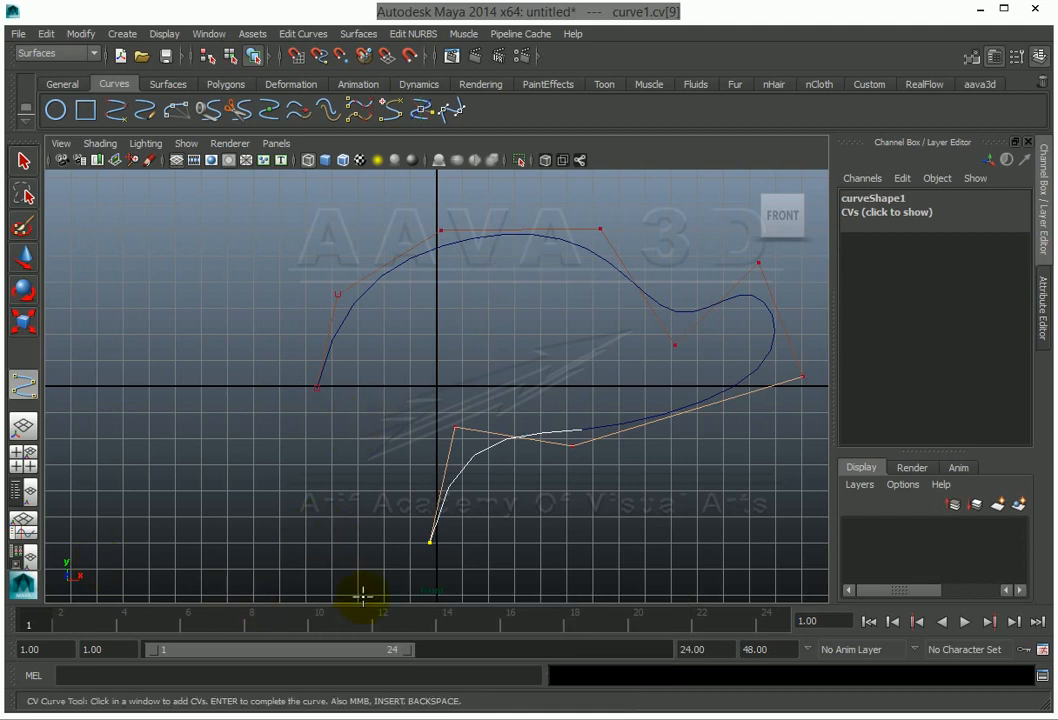
key("q")
right_click_drag(614, 562, 627, 503, "alt")
middle_click_drag(627, 503, 601, 498, "alt")
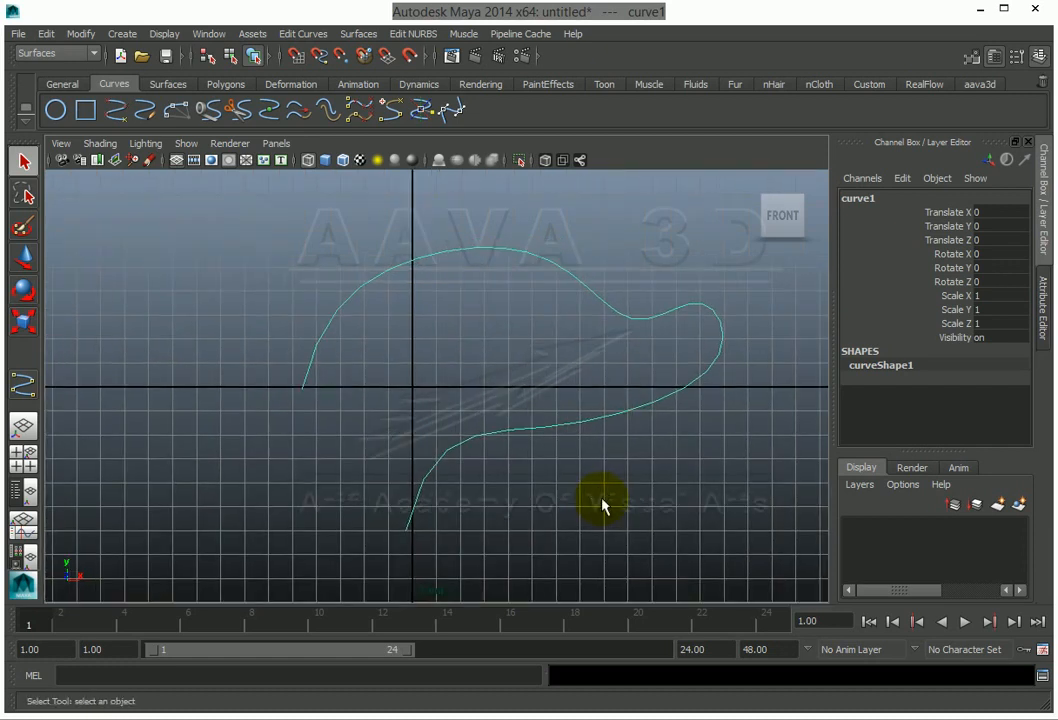
Show the curve's control vertices and move the second and third ones, on the arch's left side, up and outward.
right_click(590, 297)
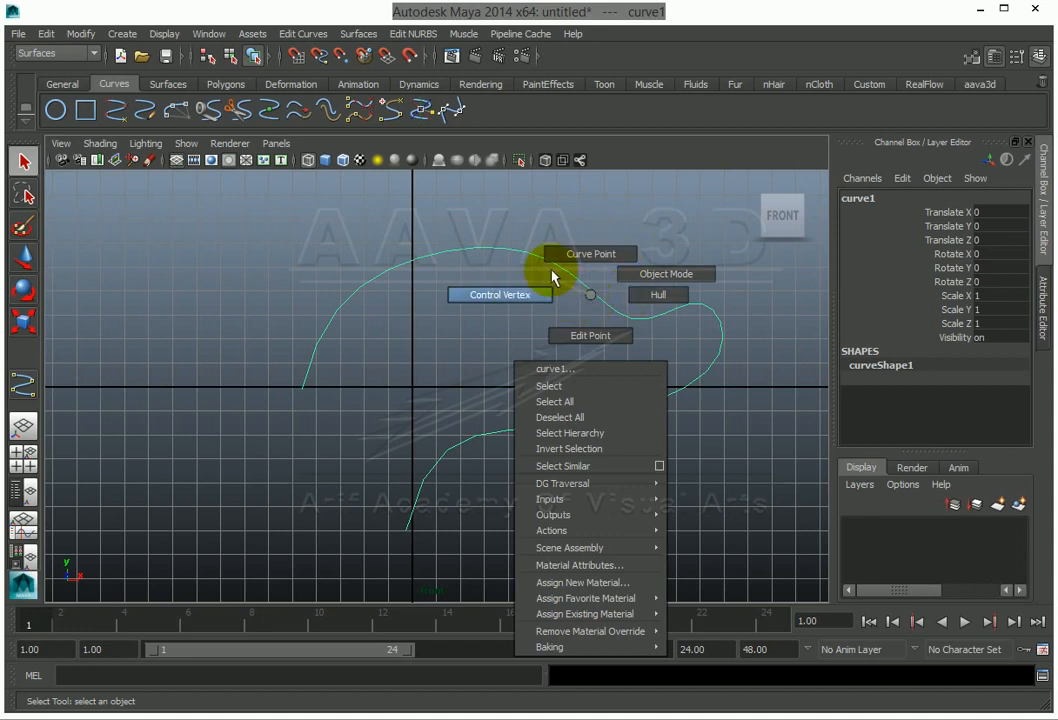
left_click(510, 293)
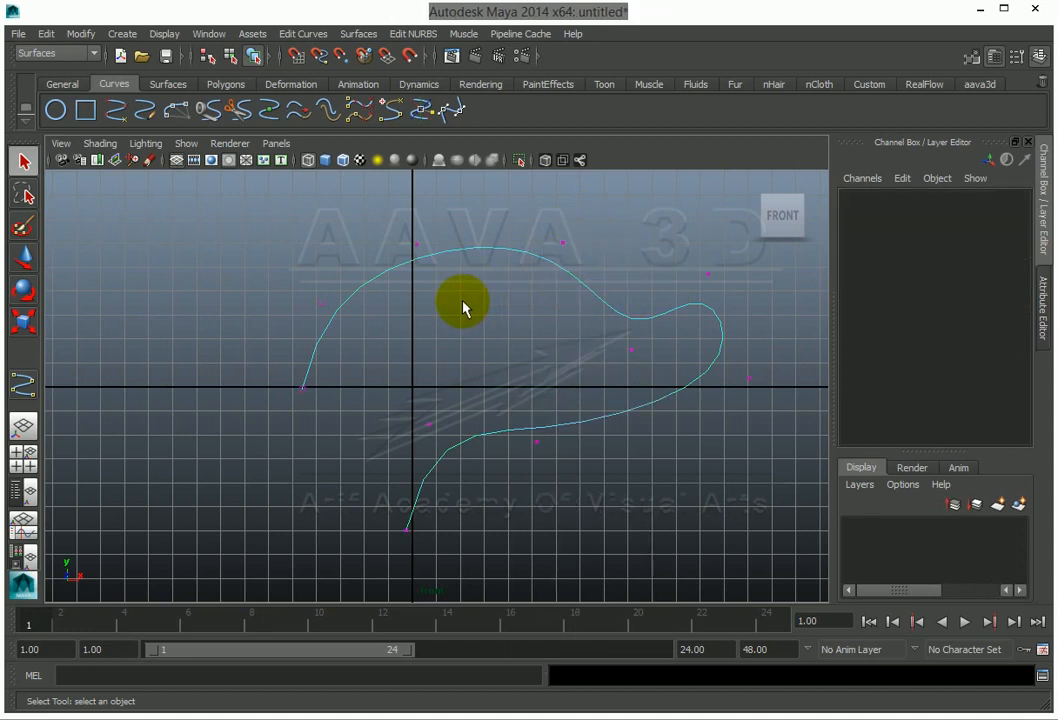
left_click(415, 245)
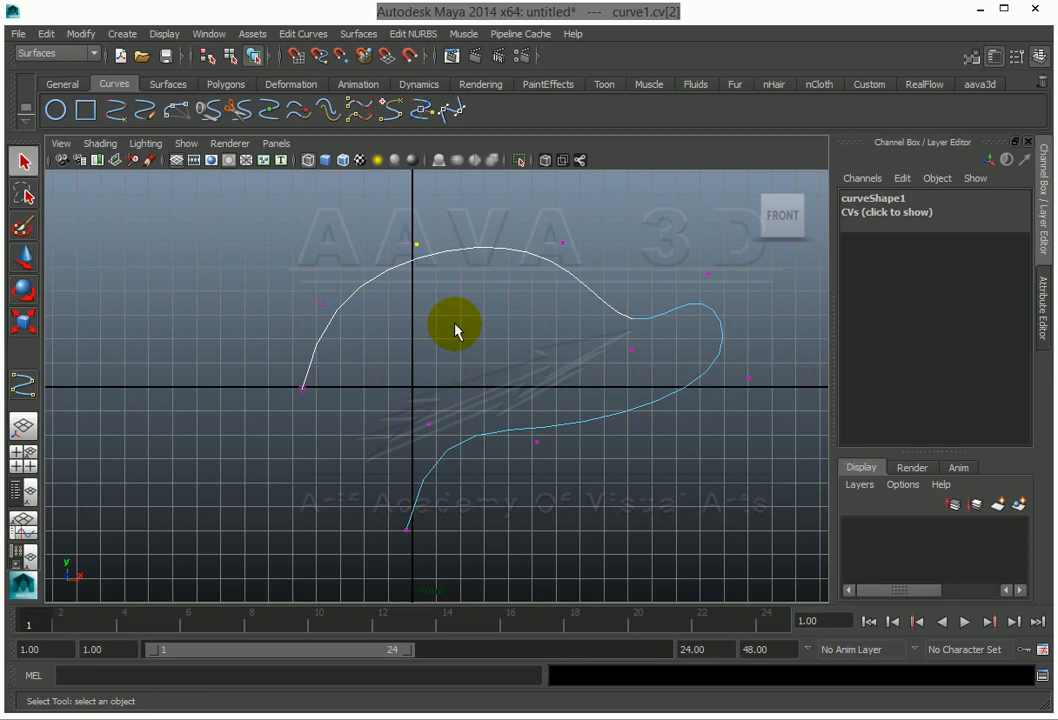
key("w")
left_click_drag(416, 244, 342, 212)
left_click(320, 302)
left_click_drag(320, 302, 268, 272)
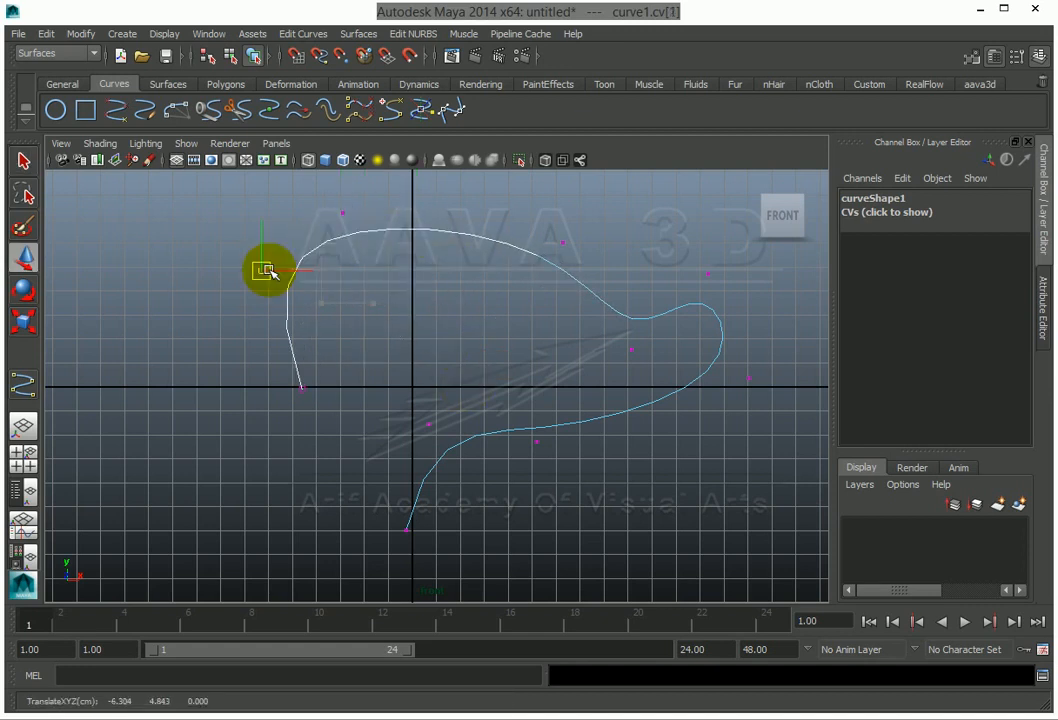
Raise the control vertex at the arch's right shoulder and shift the one at the inner dip up and to the left.
left_click(563, 243)
middle_click_drag(541, 295, 609, 276)
left_click(630, 355)
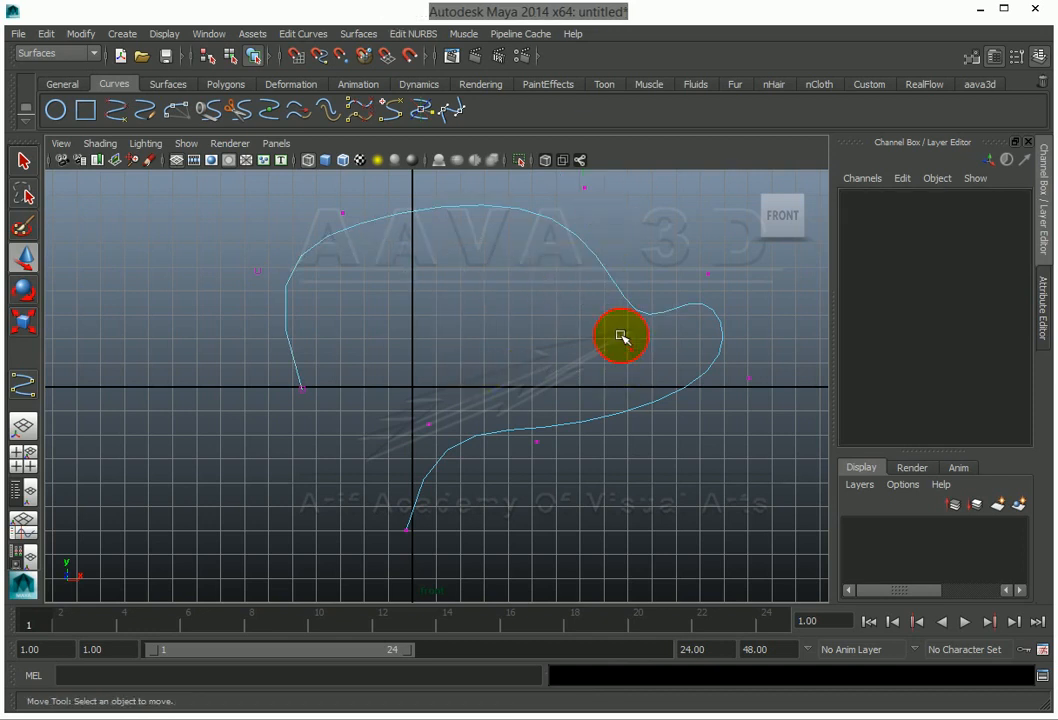
left_click(620, 337)
middle_click_drag(628, 349, 598, 324)
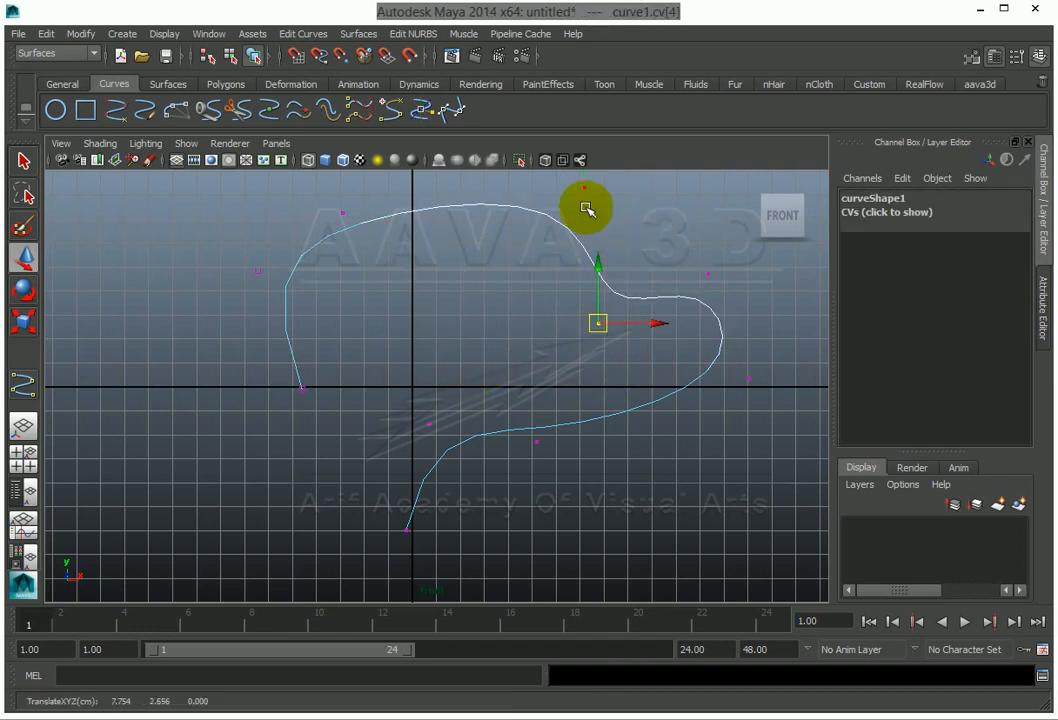
Leave control vertex editing and return to object mode with the whole curve selected.
left_click(678, 505)
right_click(678, 515)
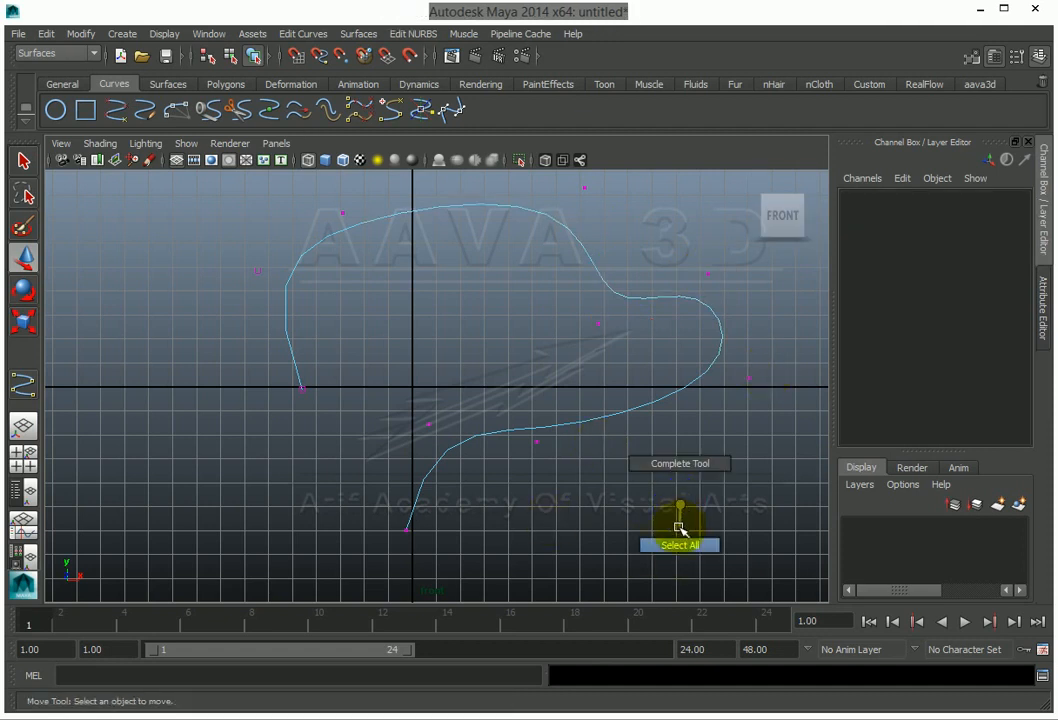
scroll(604, 519, "down", 2)
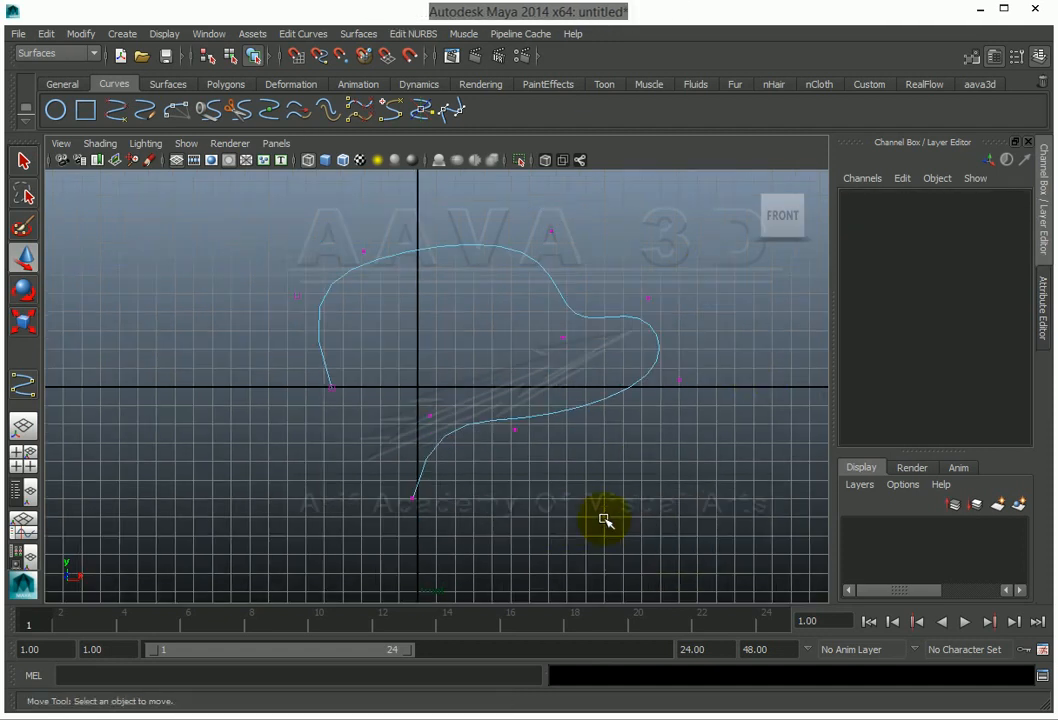
key("F8")
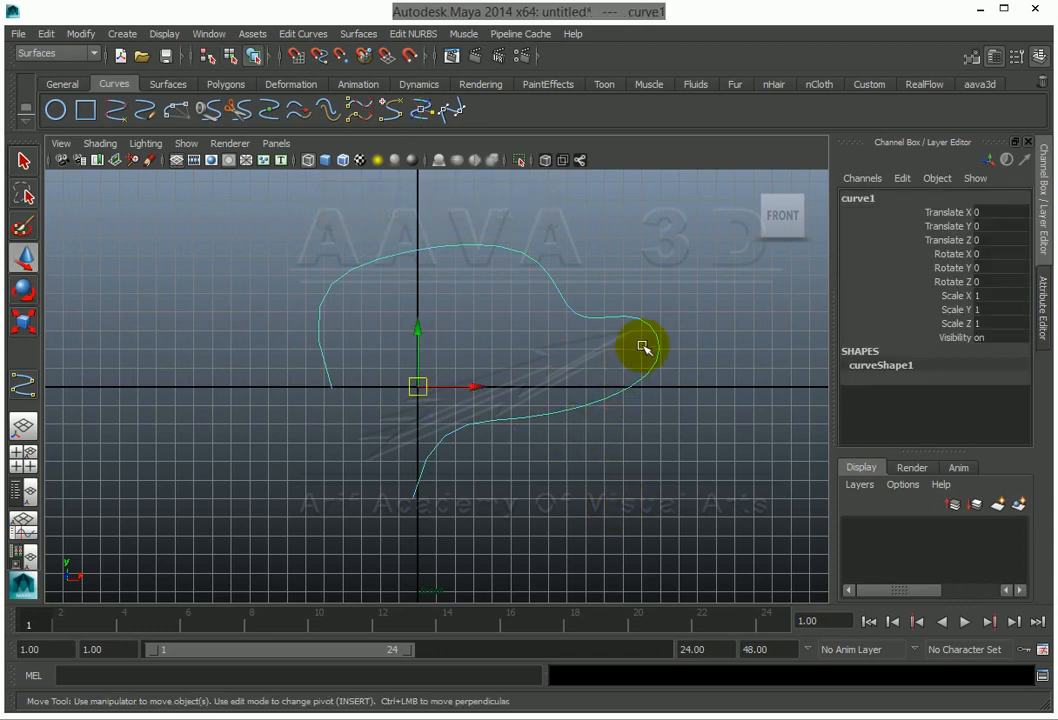
Switch the curve to component selection, nudge the control vertex at the inner dip, and return to object selection.
left_click(683, 510)
left_click(652, 327)
key("F8")
left_click_drag(590, 315, 535, 368)
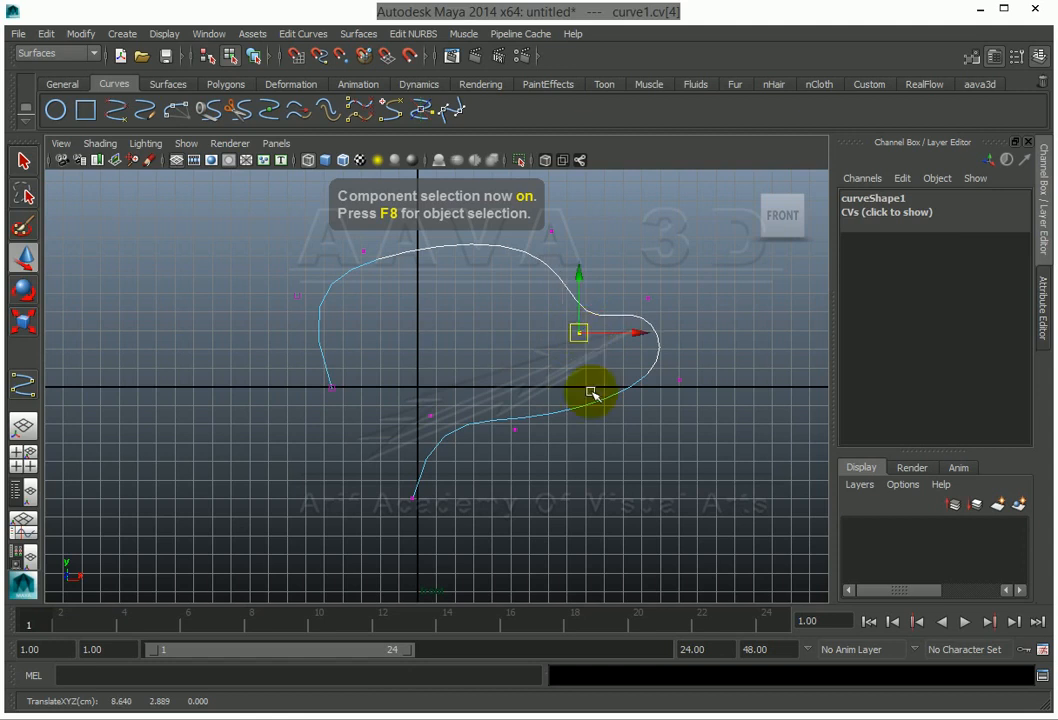
key("F8")
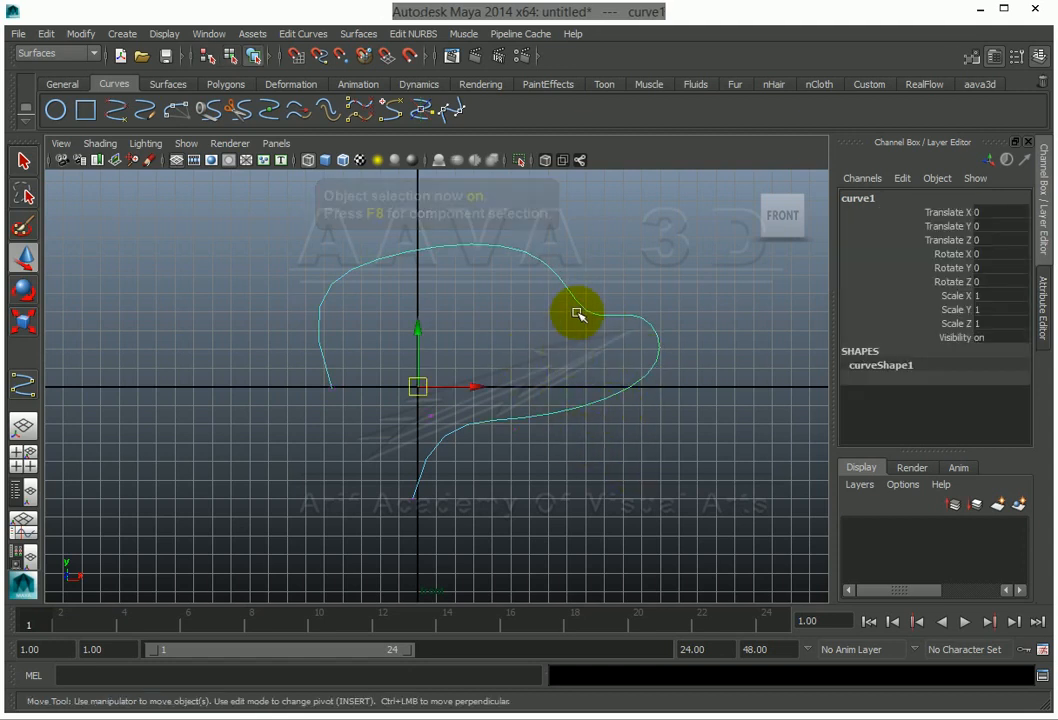
Reselect the whole curve and toggle repeatedly between component and object selection modes.
left_click(648, 478)
left_click_drag(489, 260, 764, 537)
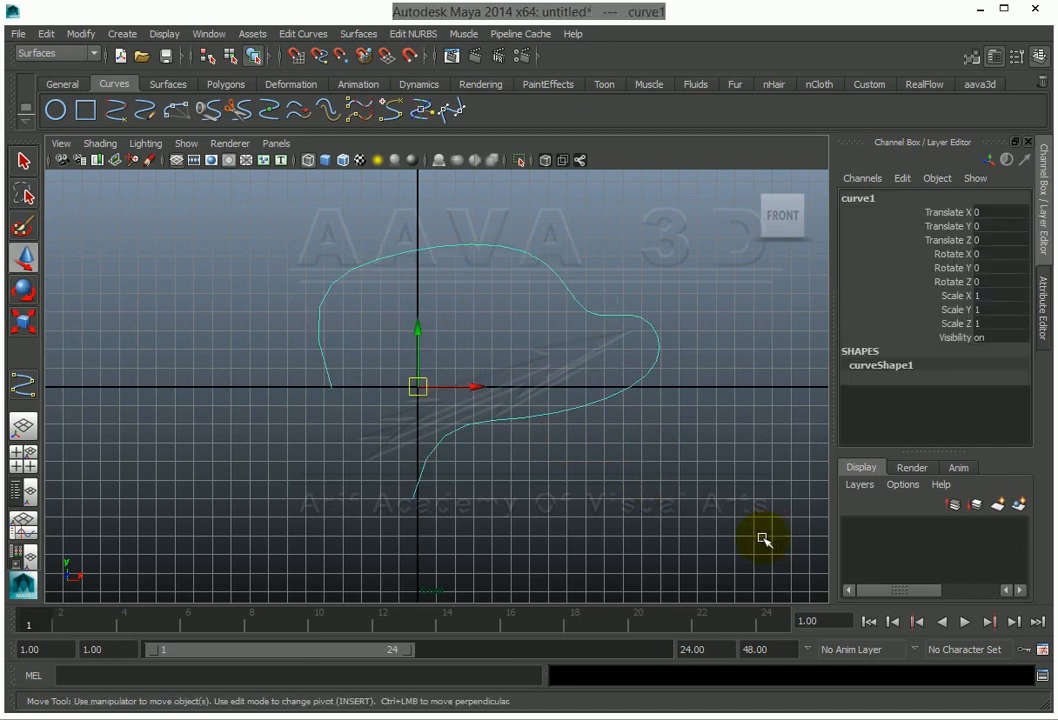
key("F8")
key("F8")
key("F8")
key("F8")
key("F8")
key("F8")
key("F8")
key("F8")
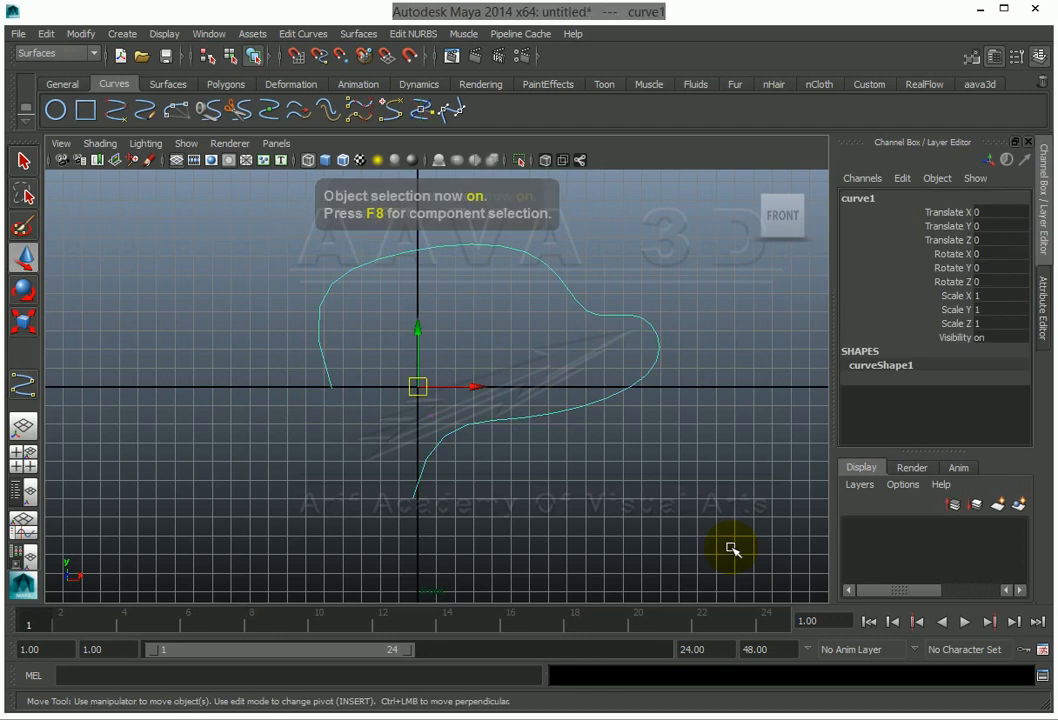
Select the whole curve and delete it from the scene.
left_click(636, 492)
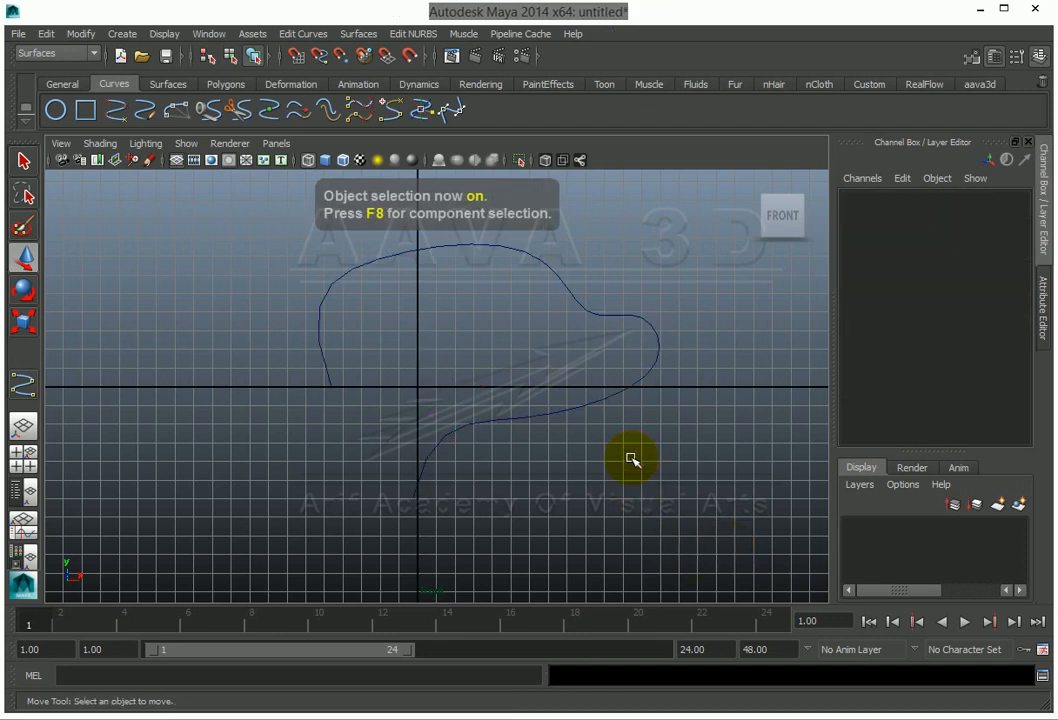
left_click(525, 405)
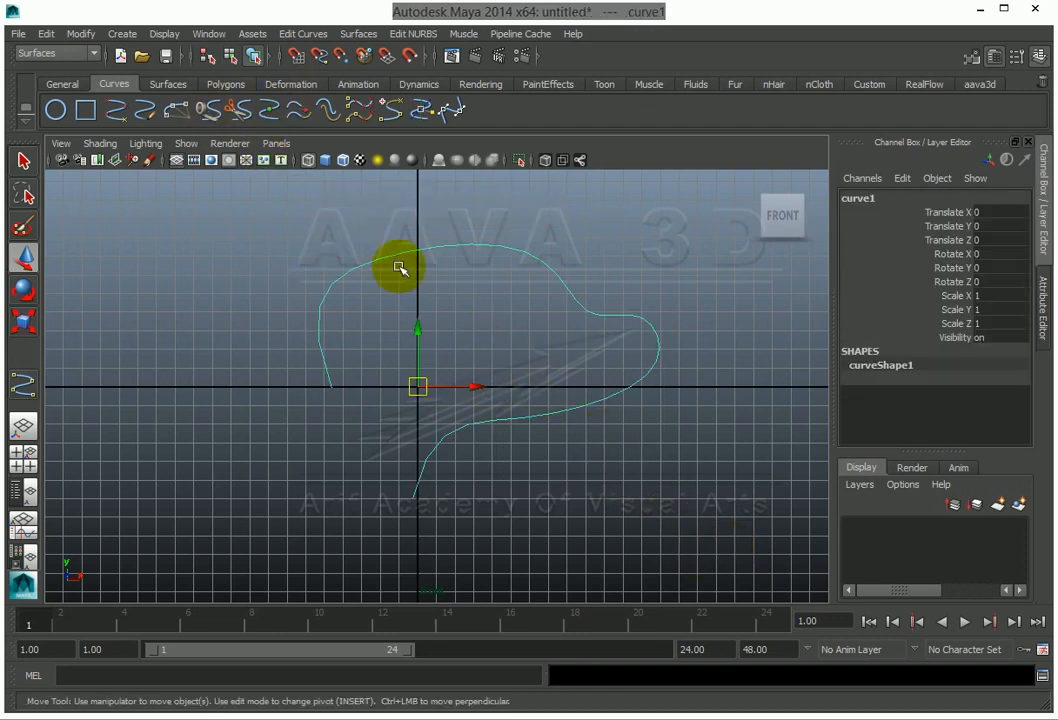
left_click(584, 430)
left_click_drag(648, 261, 488, 485)
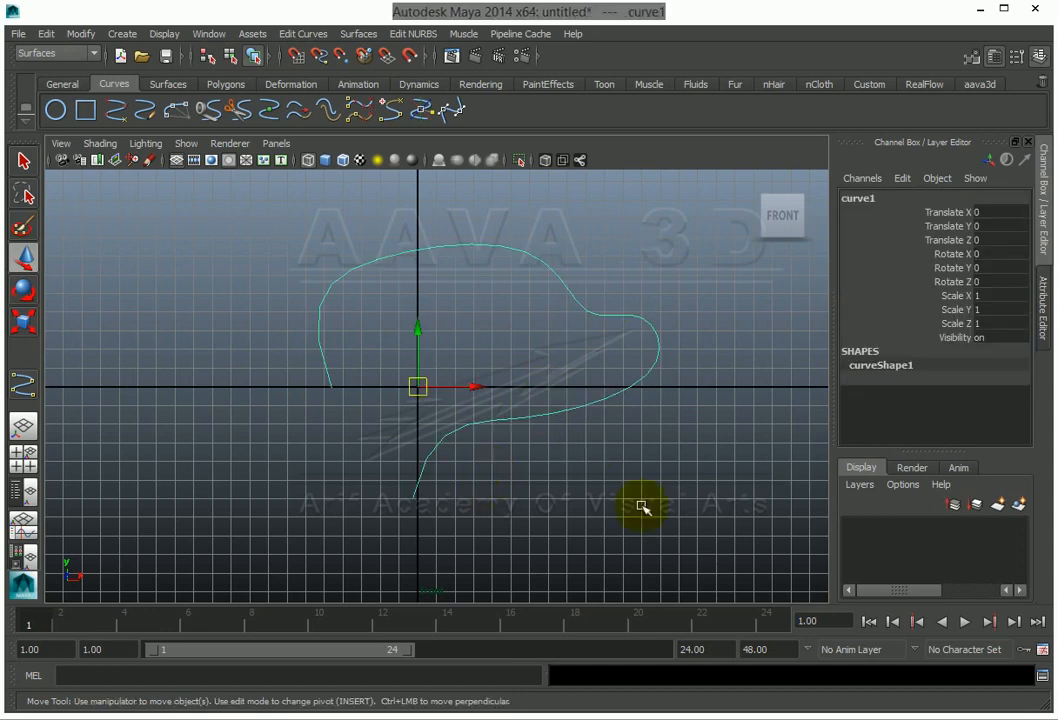
key("Delete")
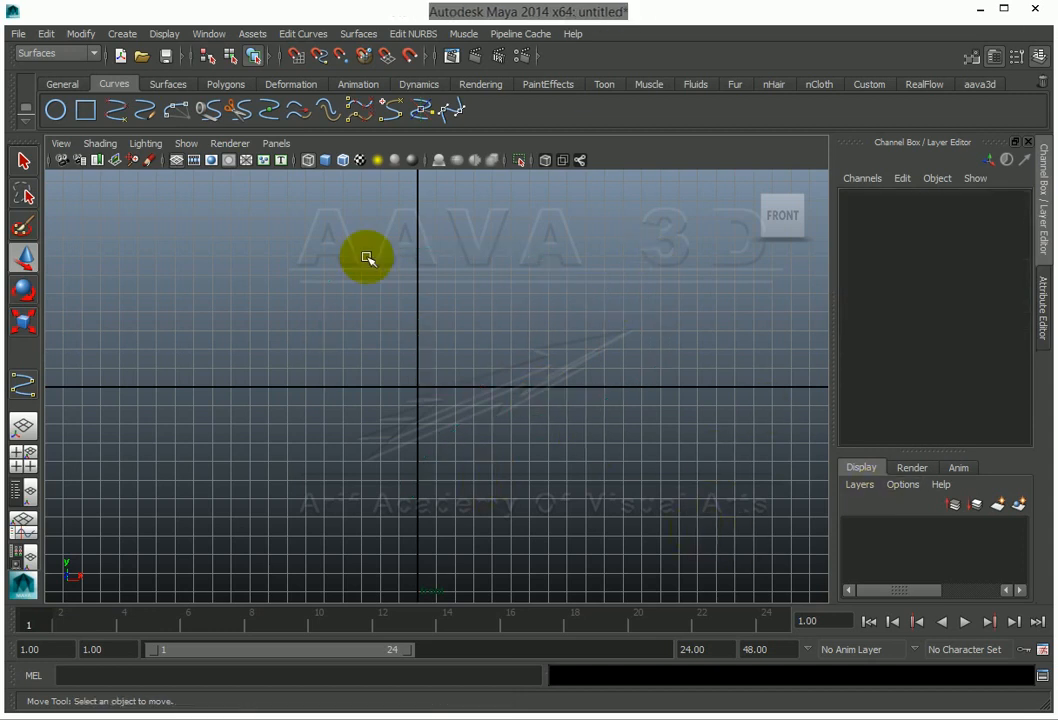
Draw a winding curve ending in an inward spiral across the front view with the EP Curve Tool.
left_click(127, 38)
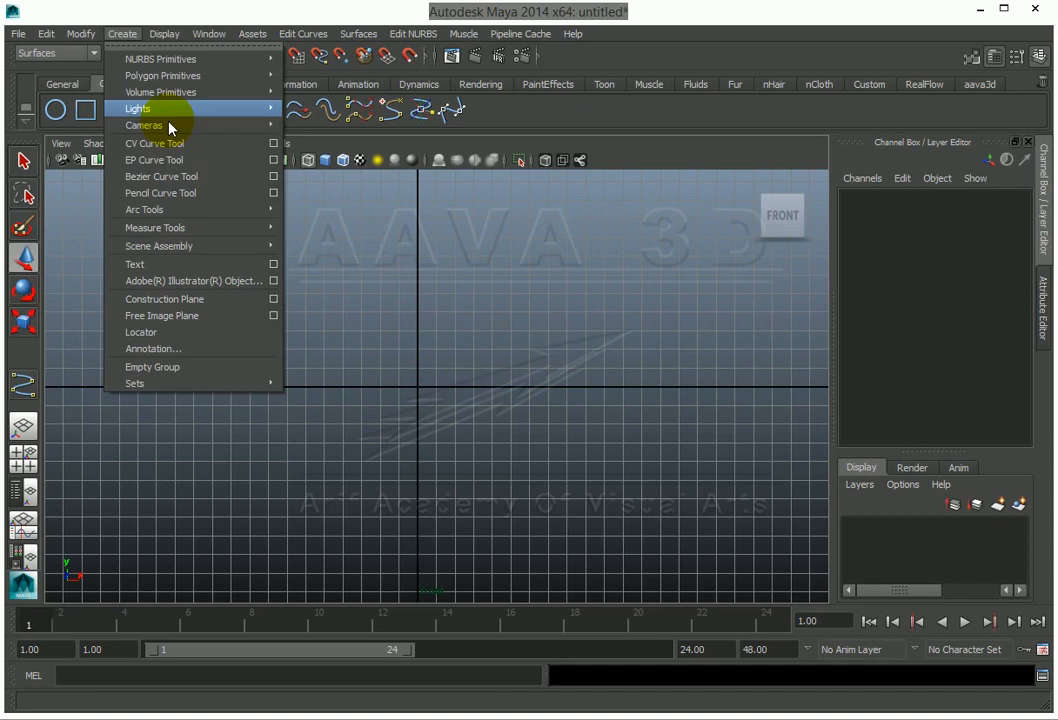
left_click(170, 162)
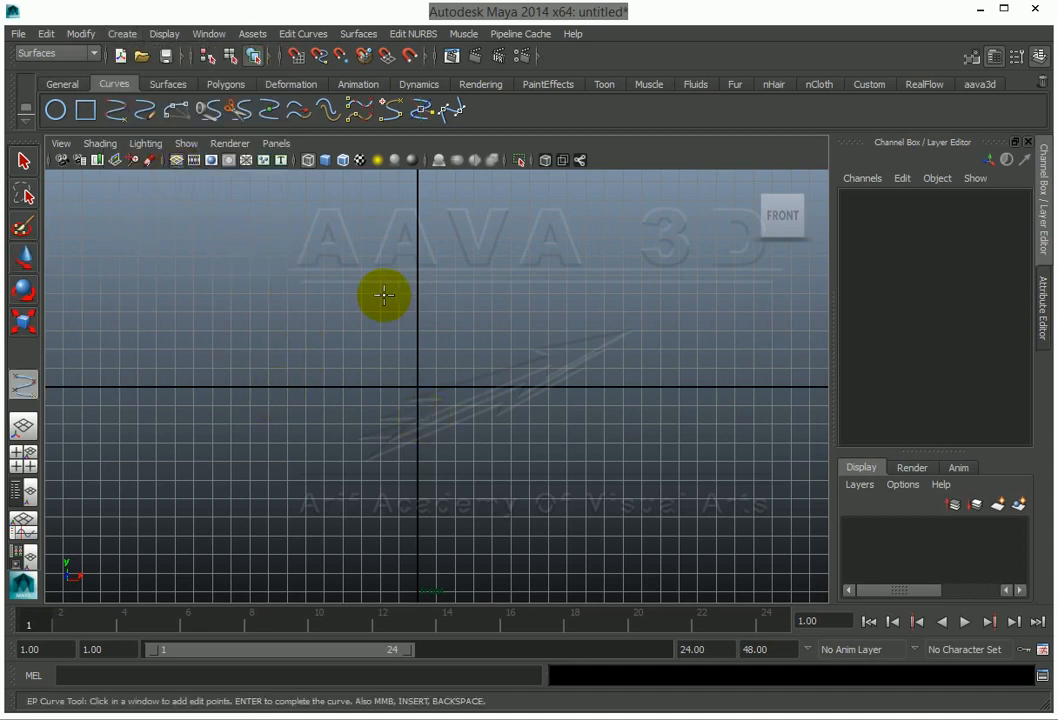
left_click(282, 235)
left_click(300, 306)
left_click(383, 373)
left_click(359, 510)
left_click(428, 566)
left_click(553, 358)
left_click(678, 308)
left_click(730, 436)
left_click(627, 458)
left_click(642, 353)
left_click_drag(720, 371, 657, 411)
key("Return")
key("w")
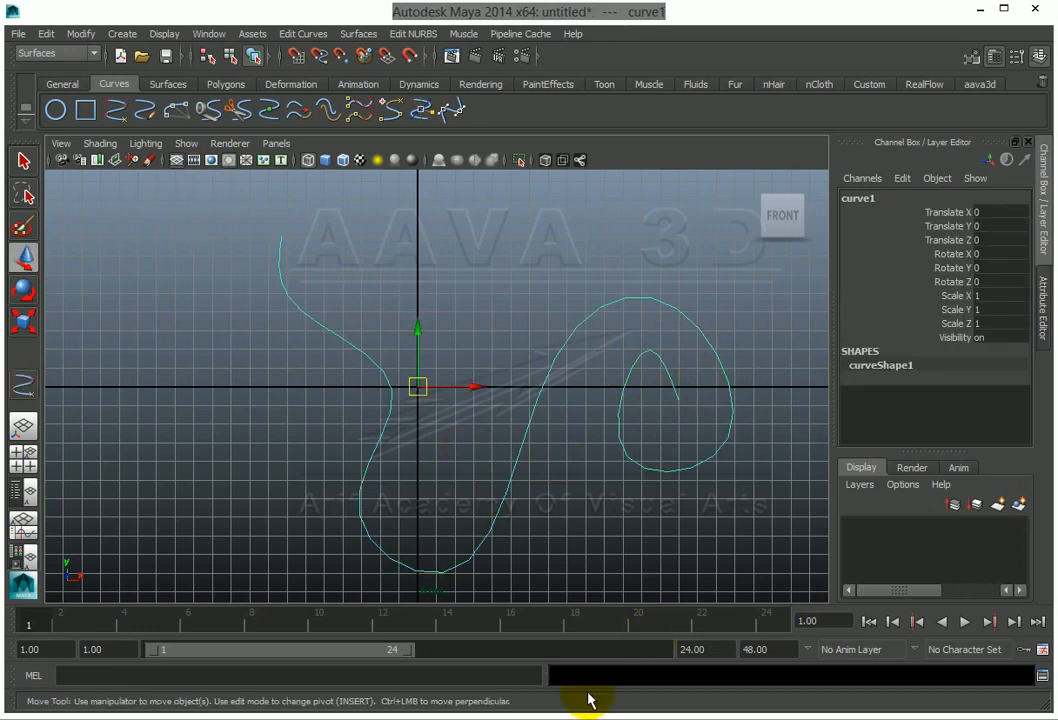
Reshape the curve by moving several control vertices of its first bends and the vertex at the spiral's inner end.
right_click_drag(665, 307, 560, 302)
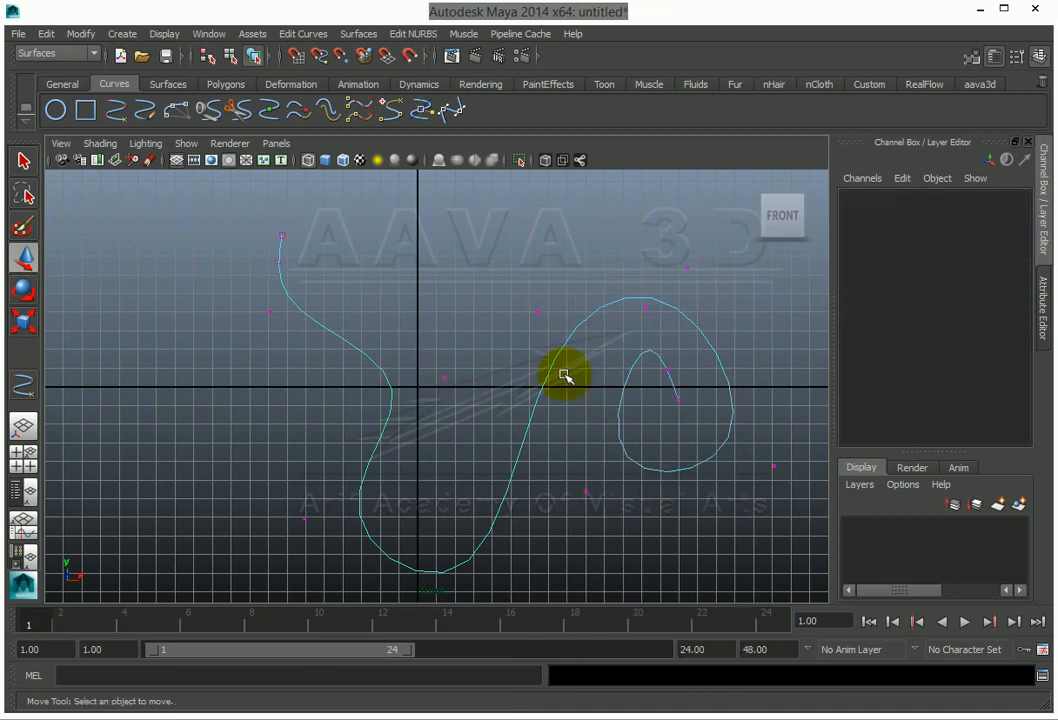
left_click_drag(335, 555, 337, 557)
left_click_drag(304, 520, 411, 634)
left_click_drag(463, 361, 390, 405)
left_click_drag(442, 378, 300, 452)
left_click_drag(305, 318, 200, 308)
left_click_drag(269, 311, 450, 288)
left_click(524, 470)
left_click_drag(678, 401, 673, 434)
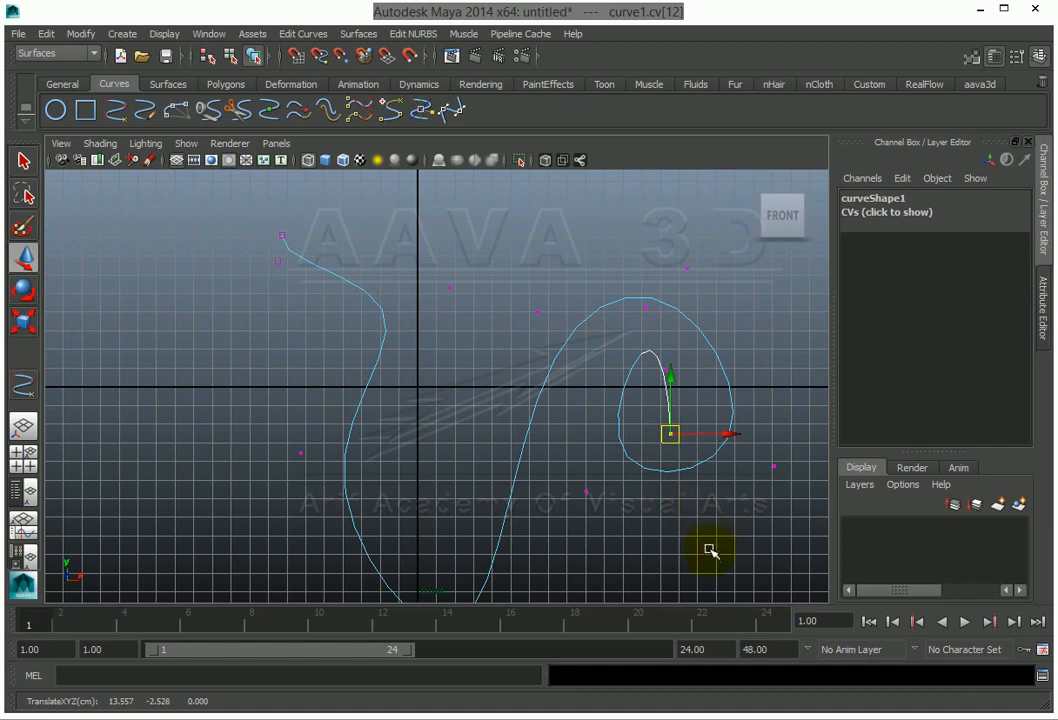
Return to object selection and delete the whole spiral curve.
key("F8")
key("F8")
left_click(661, 576)
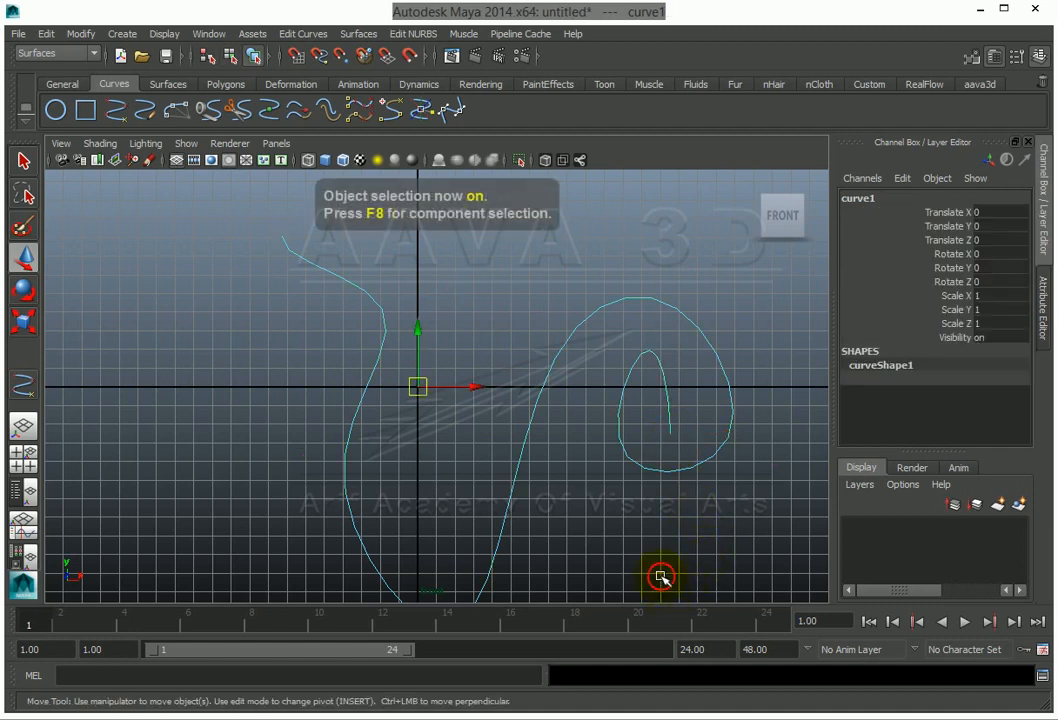
left_click_drag(714, 248, 489, 604)
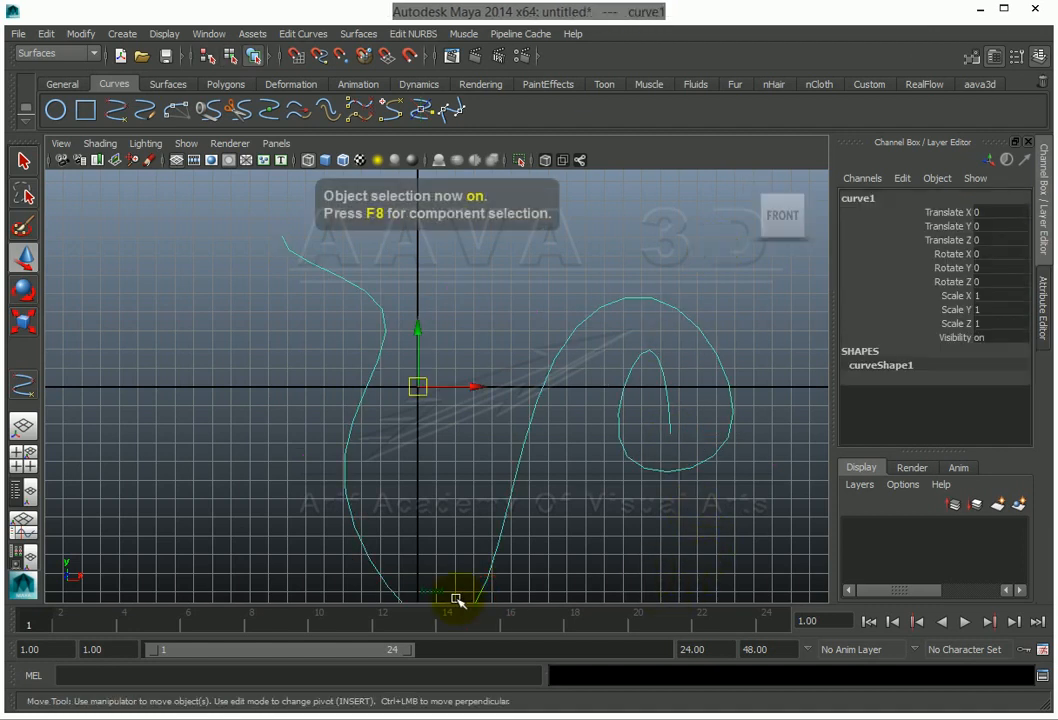
key("Delete")
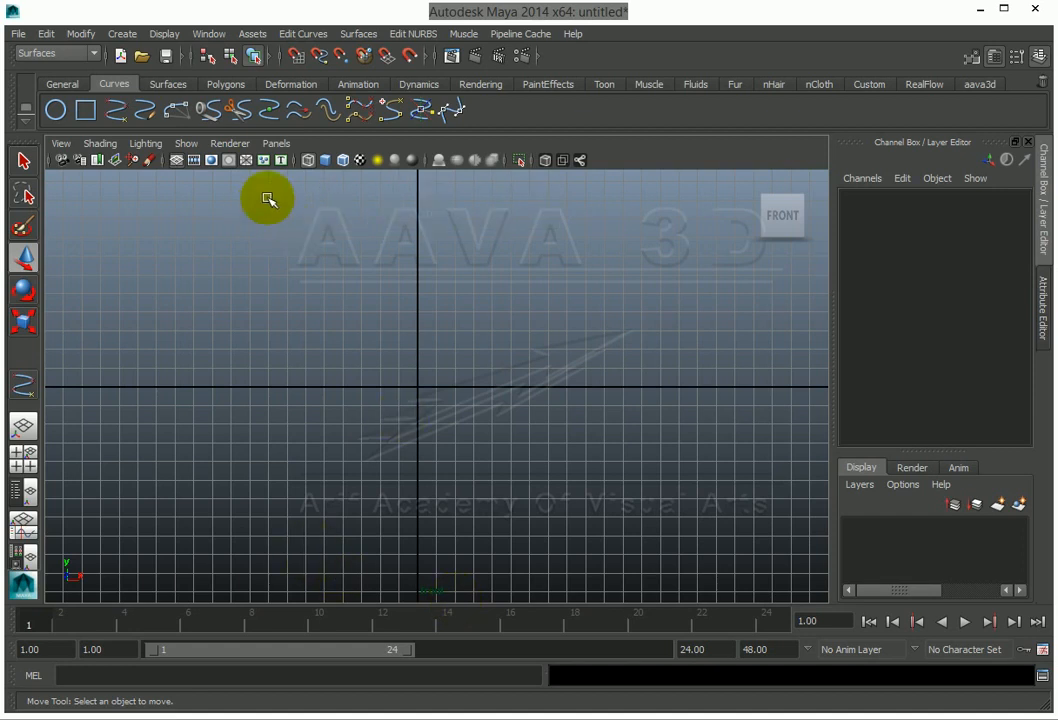
Start an EP curve that arches over the origin, dips below the horizontal axis and bends back above the arch.
left_click(115, 110)
left_click(228, 338)
left_click(350, 279)
left_click(517, 321)
left_click(495, 444)
left_click(543, 480)
left_click(618, 484)
left_click_drag(618, 484, 657, 307)
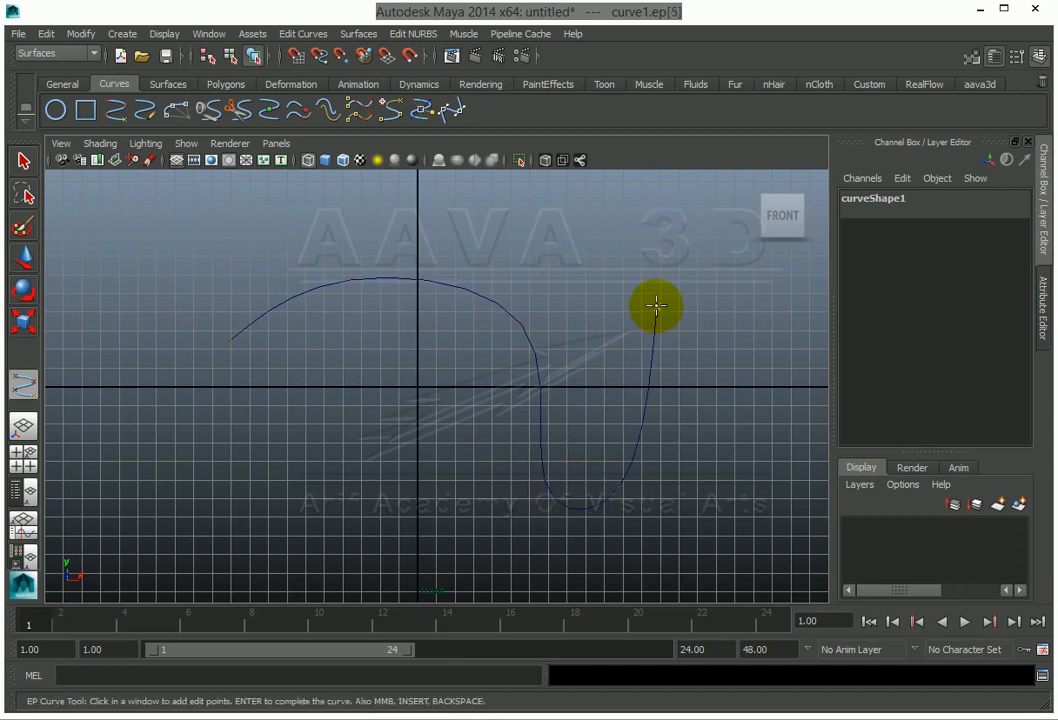
left_click(562, 263)
left_click(496, 235)
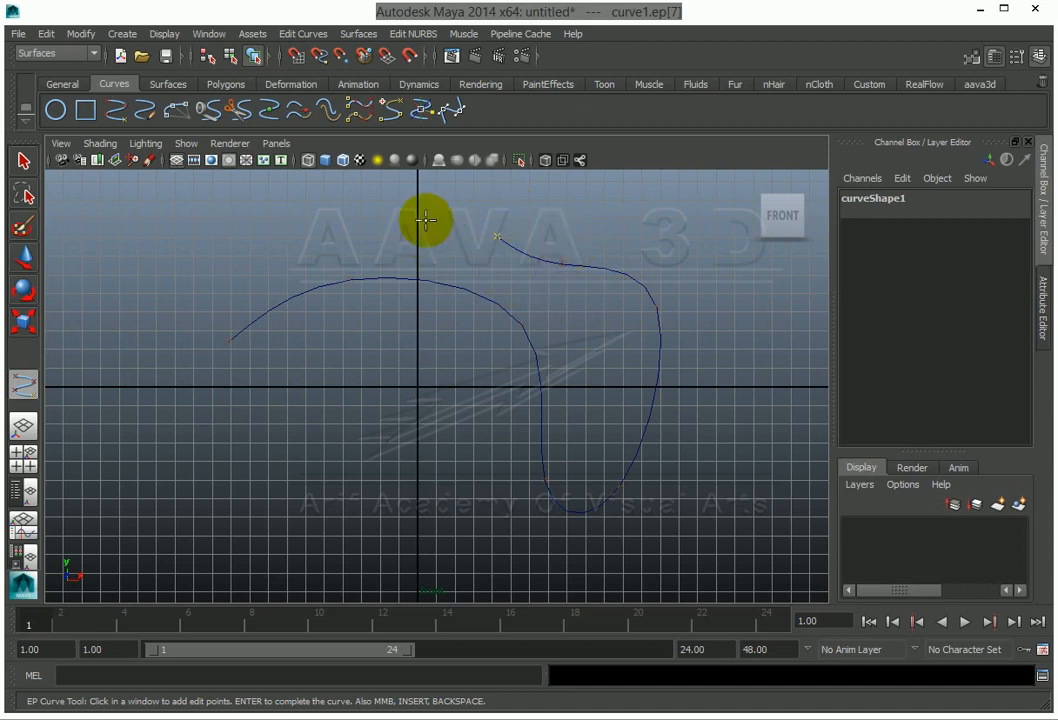
mouse_move(345, 222)
left_mouse_down()
mouse_move(392, 146)
mouse_move(357, 218)
left_mouse_up()
Switch to Photoshop, draw a four-point curved path with the Pen tool inside the existing path, and return to Maya.
left_click(442, 719)
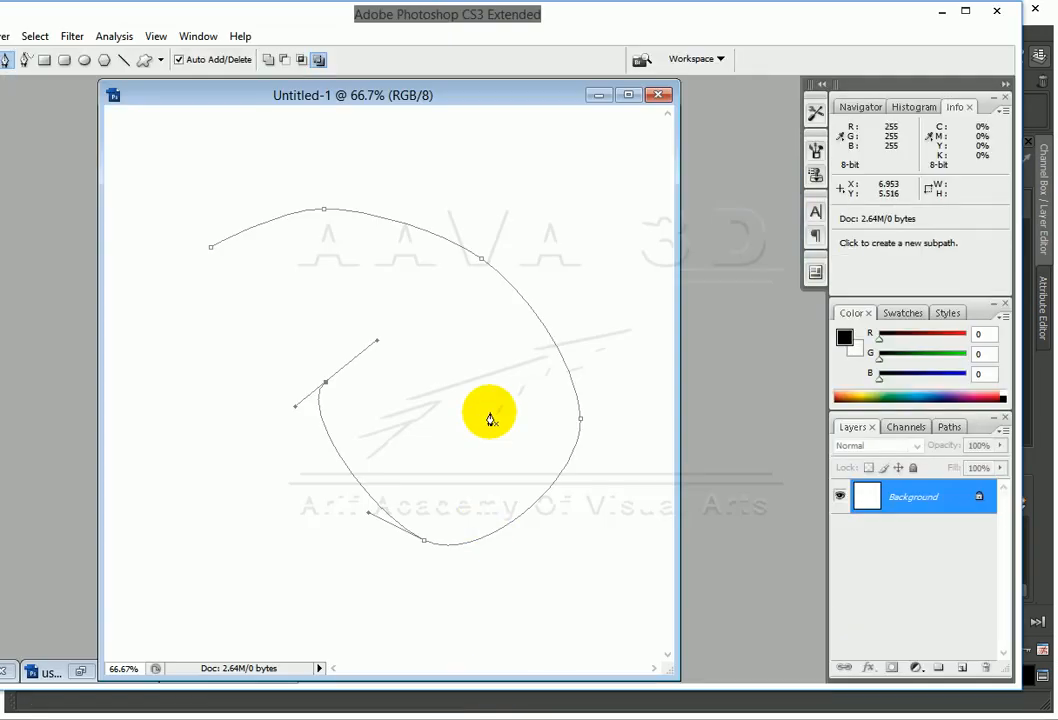
left_click(188, 357)
left_click_drag(253, 314, 318, 298)
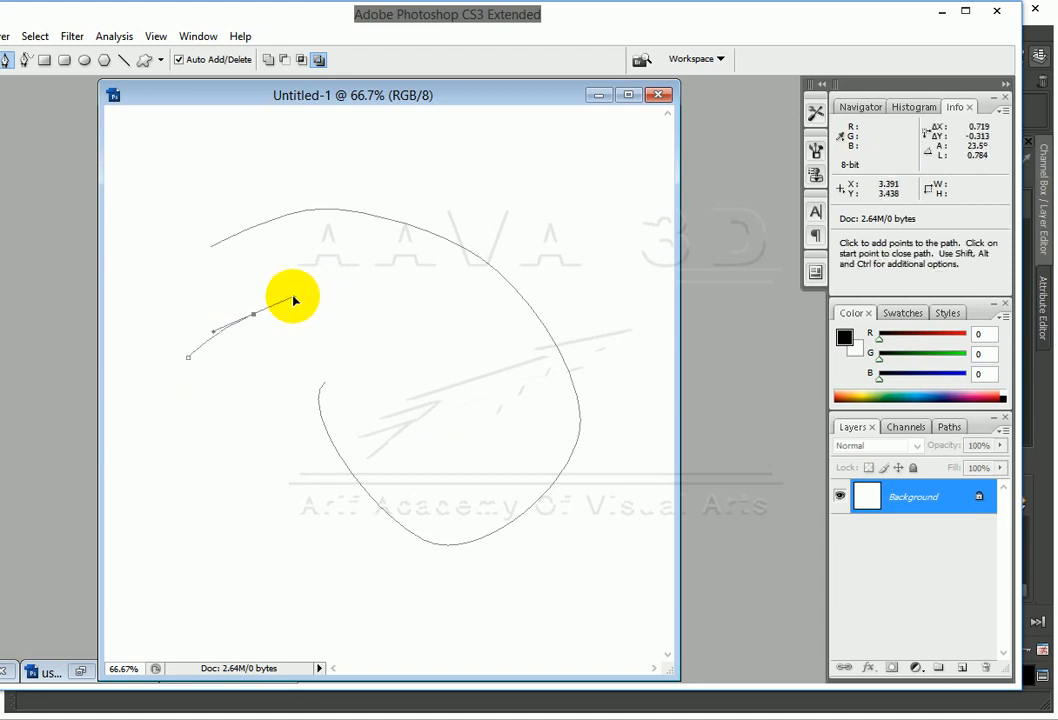
left_click_drag(371, 349, 398, 370)
left_click_drag(385, 445, 438, 465)
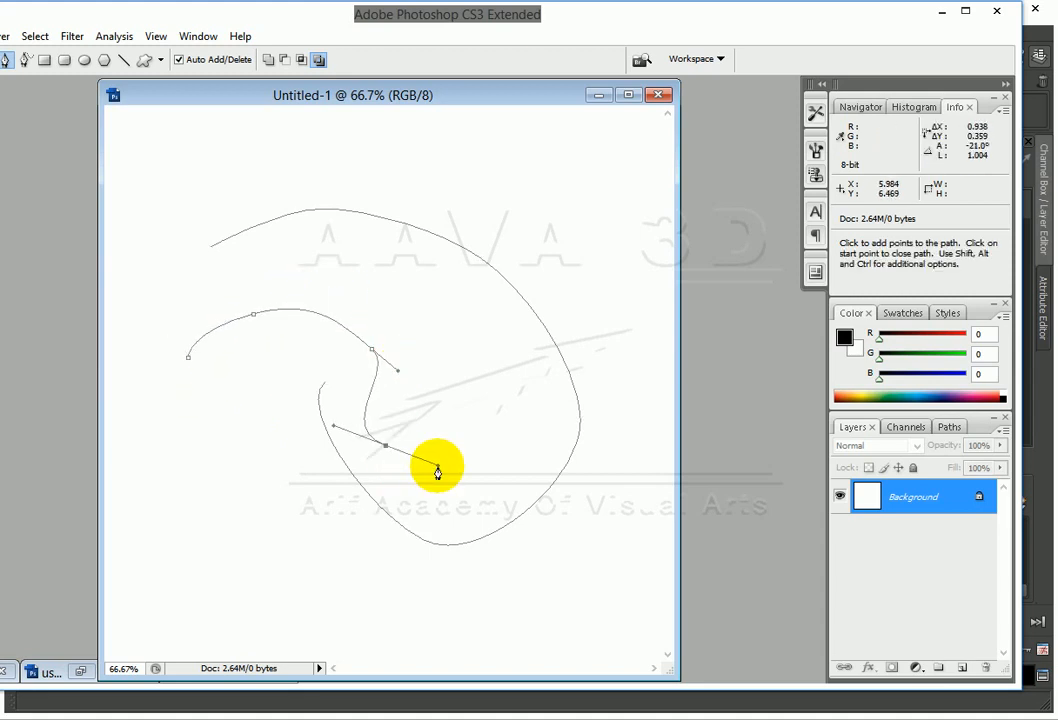
left_click(943, 12)
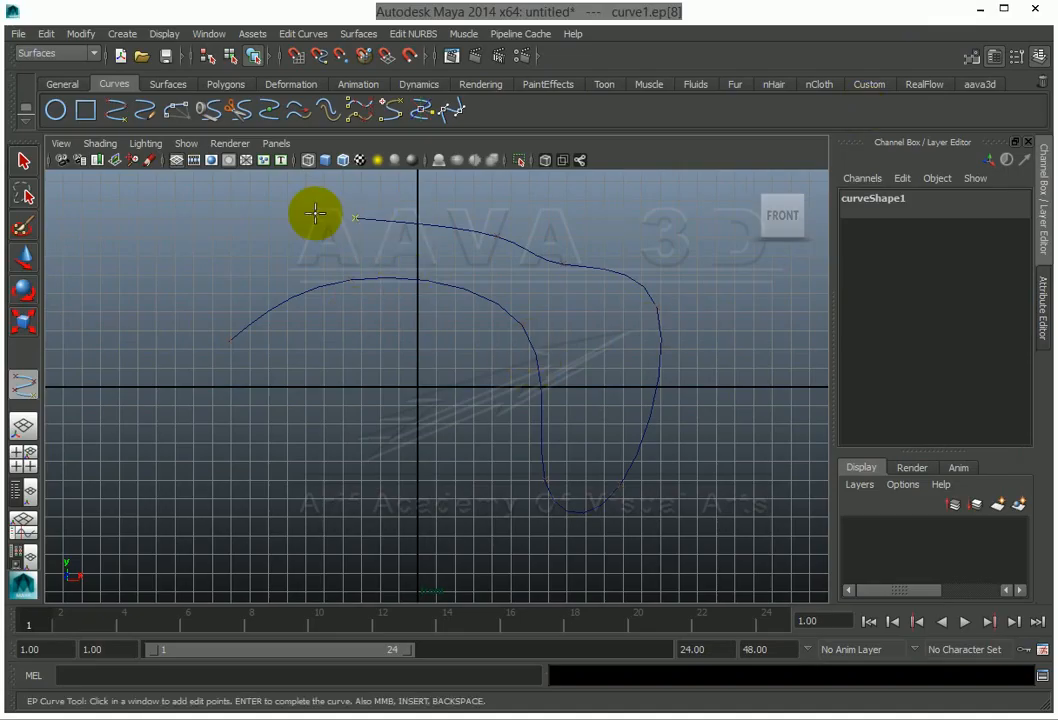
Continue the EP curve around the outside of the arch and back beneath it, finish it and delete it.
left_click(244, 269)
left_click(157, 237)
left_click(120, 396)
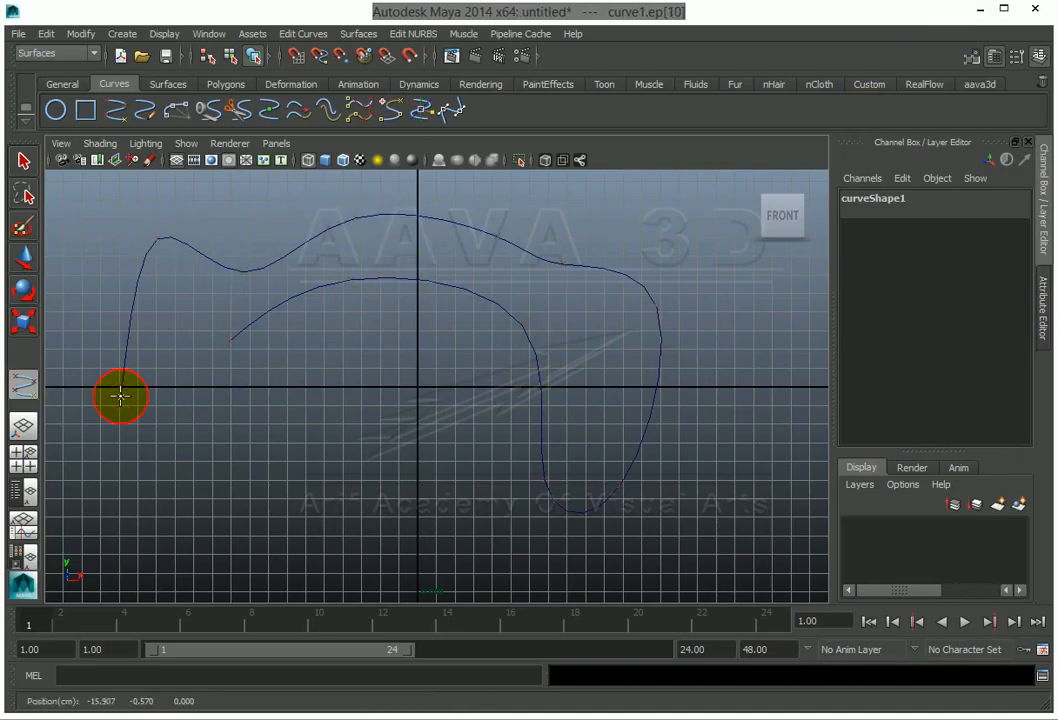
left_click(193, 418)
left_click(231, 496)
left_click(350, 430)
left_click(363, 498)
left_click(546, 514)
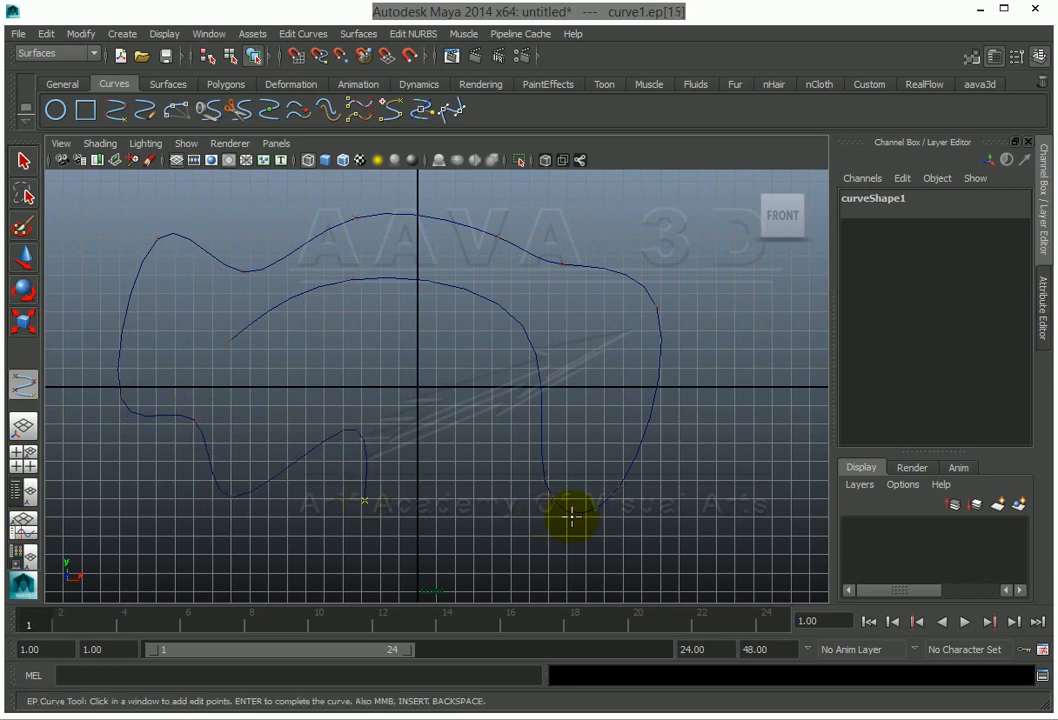
key("w")
key("Delete")
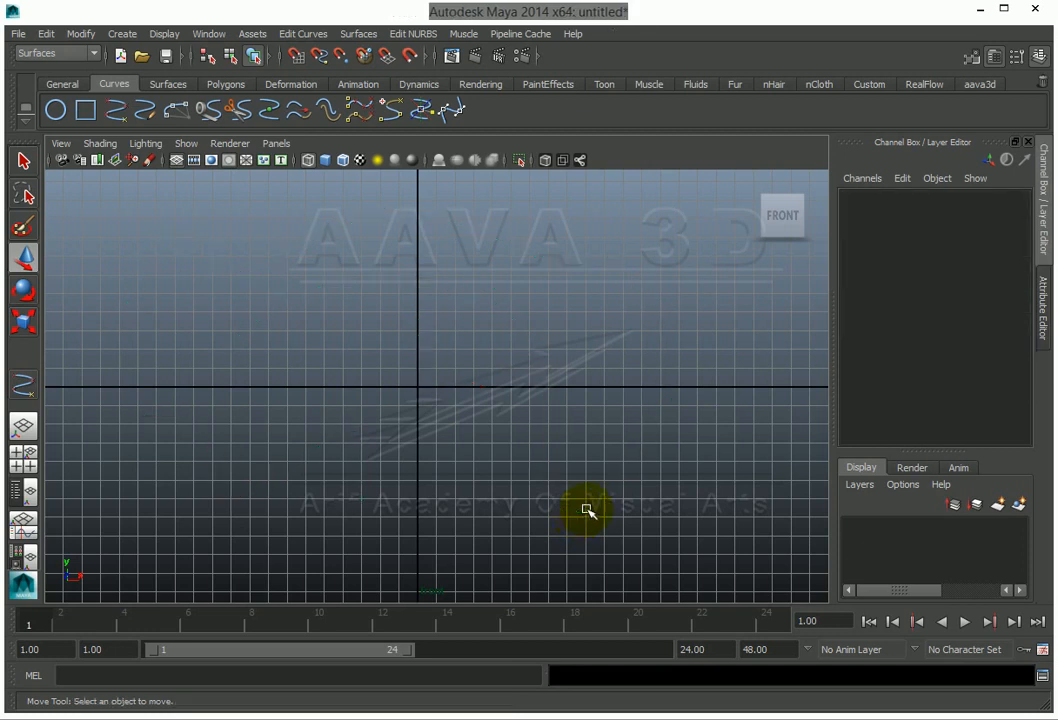
Set the EP Curve degree to 1 Linear and place seven edit points for a straight-segment curve.
double_click(24, 387)
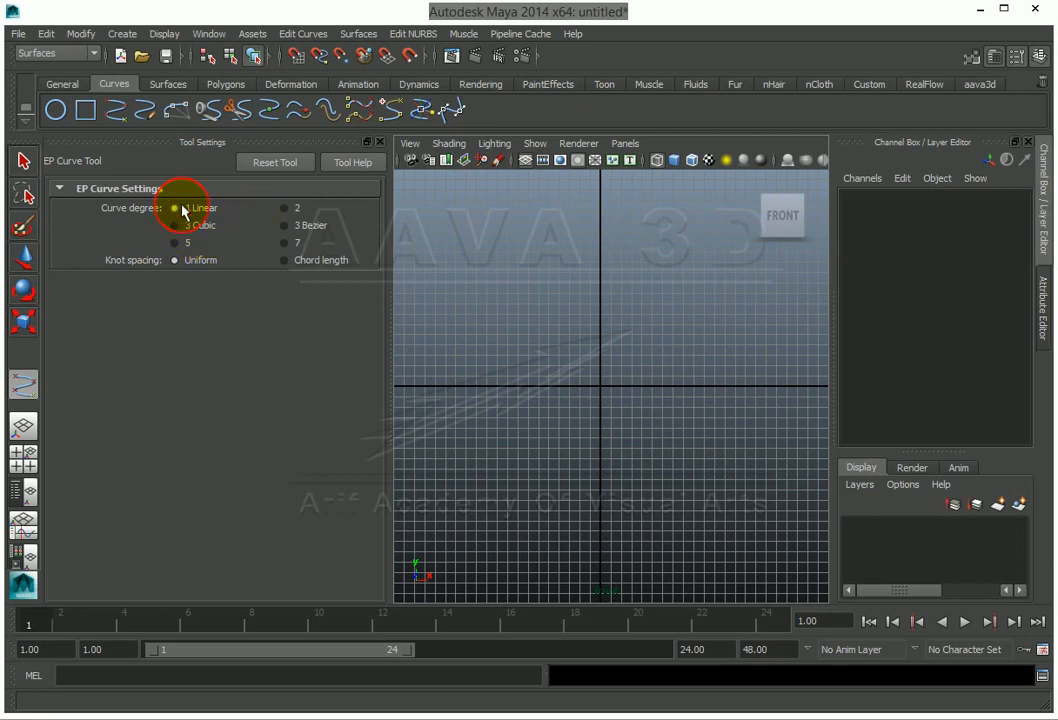
left_click(479, 257)
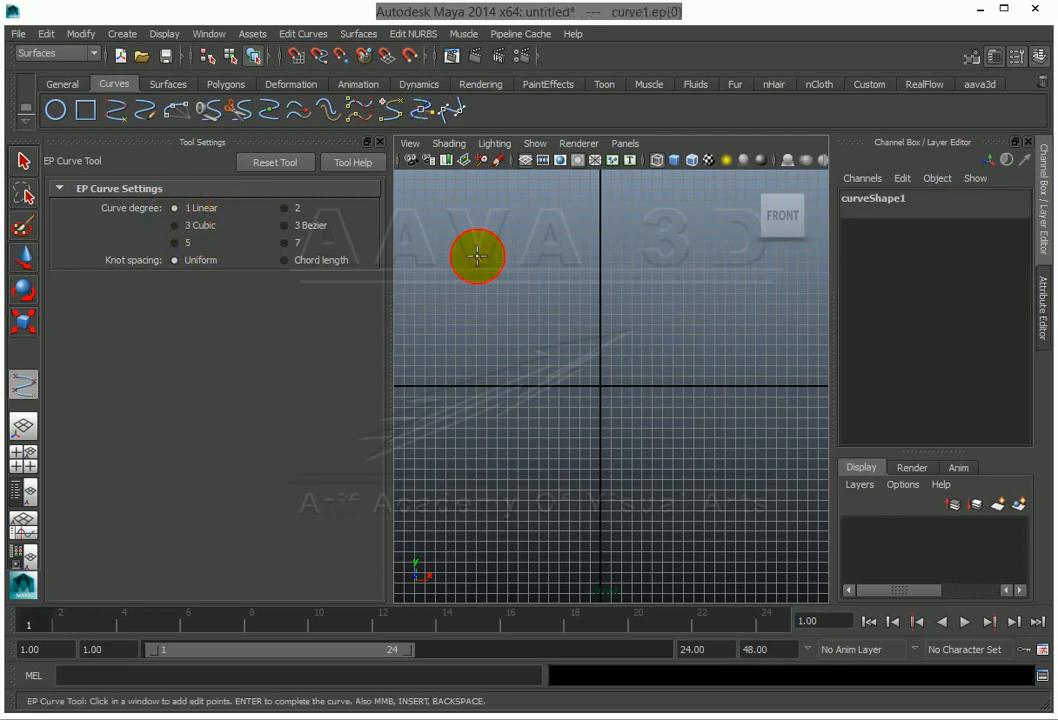
left_click(668, 250)
left_click(687, 401)
left_click(550, 485)
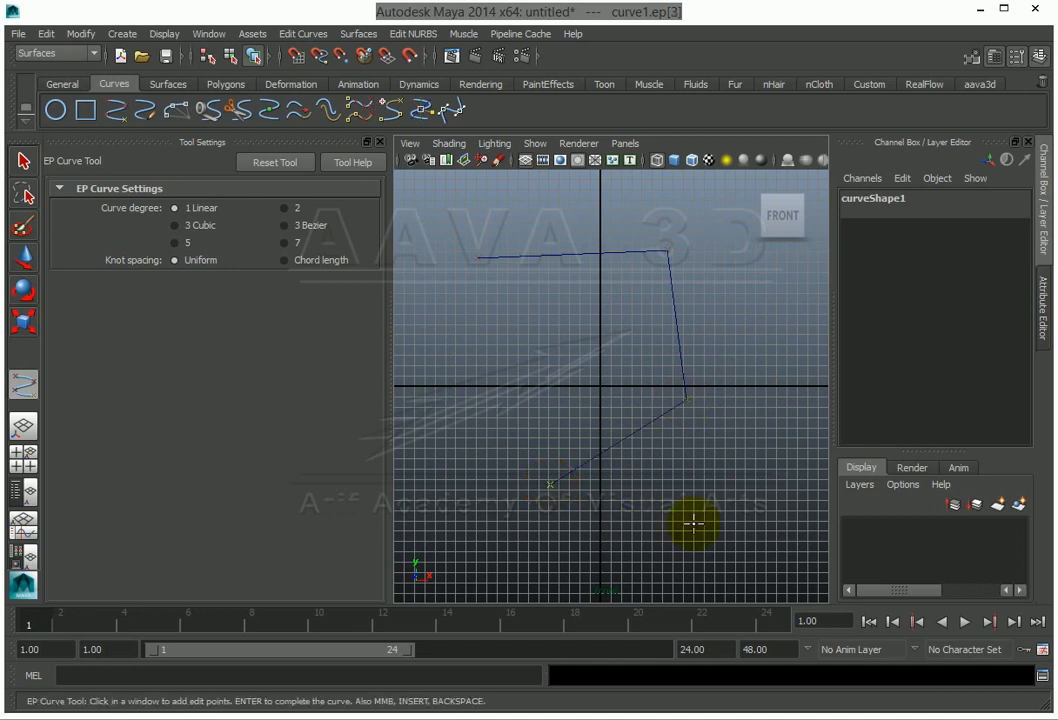
left_click(765, 406)
left_click(739, 300)
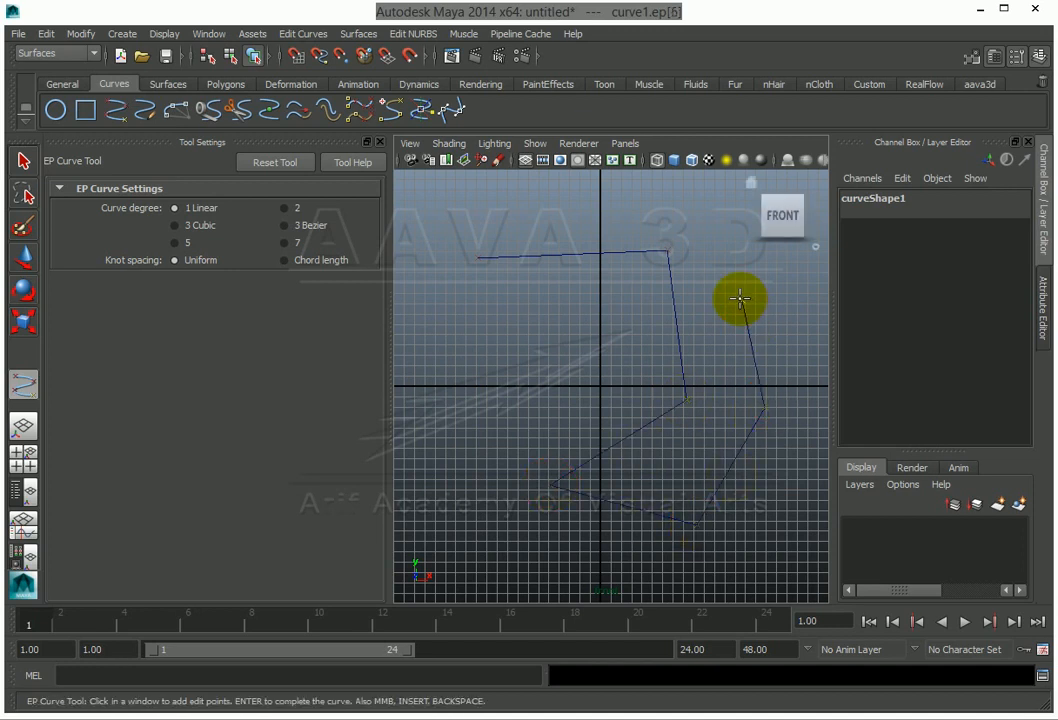
Finish the straight-segment curve, select the whole of it and remove it from the scene.
key("Return")
key("w")
left_click(486, 345)
left_click_drag(534, 229, 725, 417)
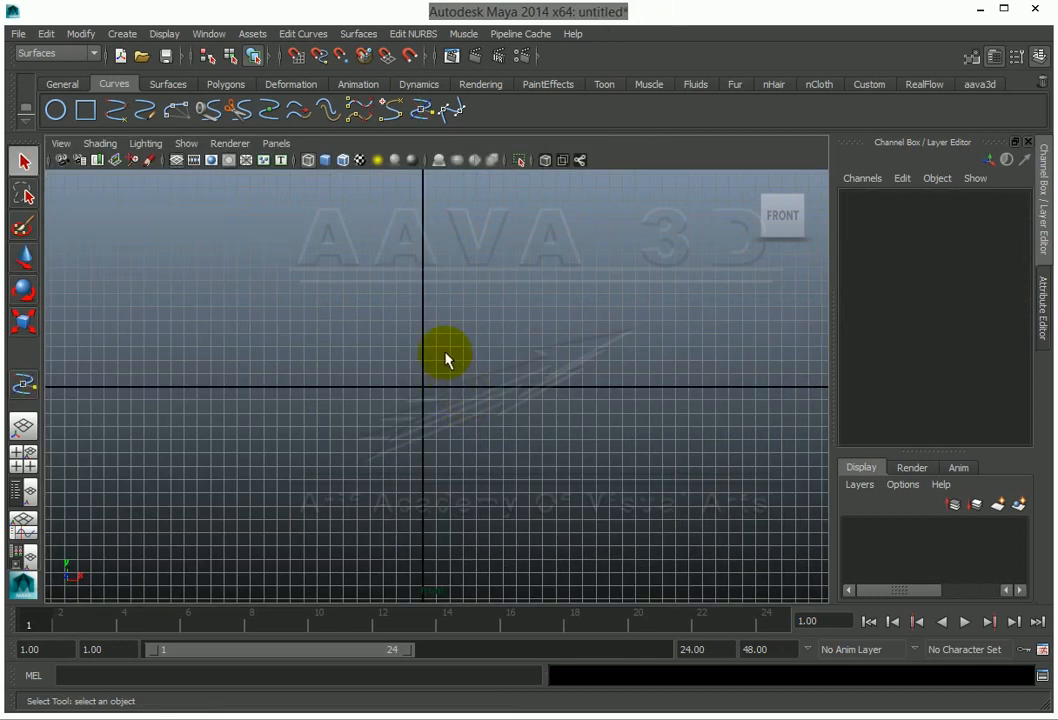
Start a goblet half-profile with the EP Curve Tool, shaping the bowl from the rim inward to the stem beside the vertical axis.
middle_click_drag(447, 358, 467, 419, "alt")
left_click(115, 110)
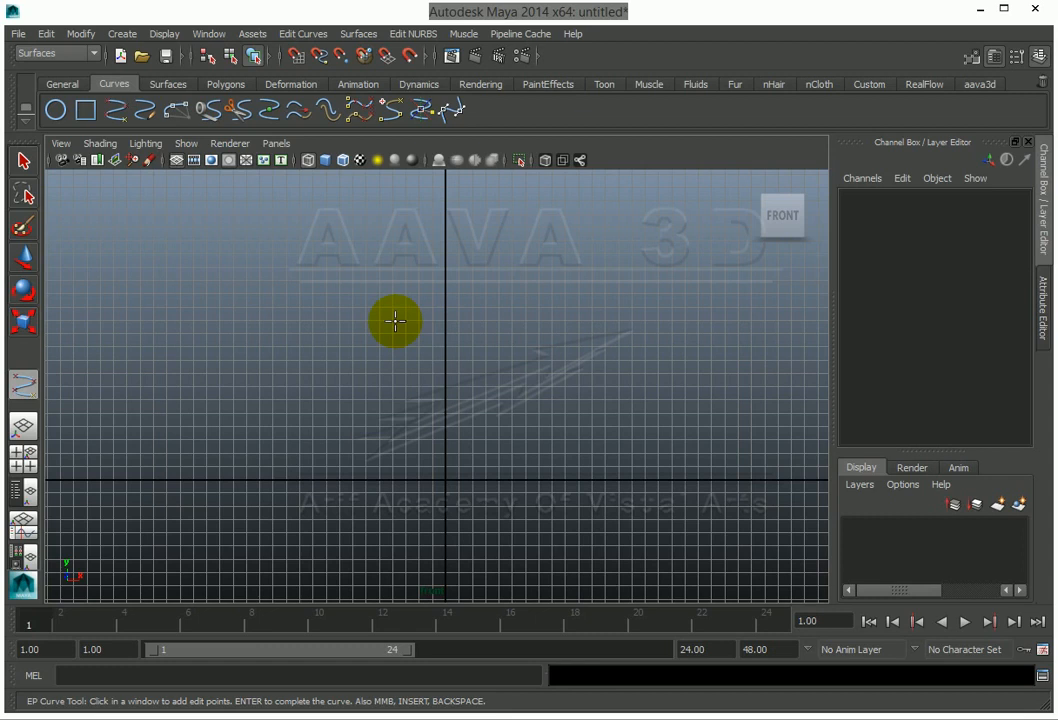
left_click(344, 229)
left_click(371, 314)
left_click(400, 328)
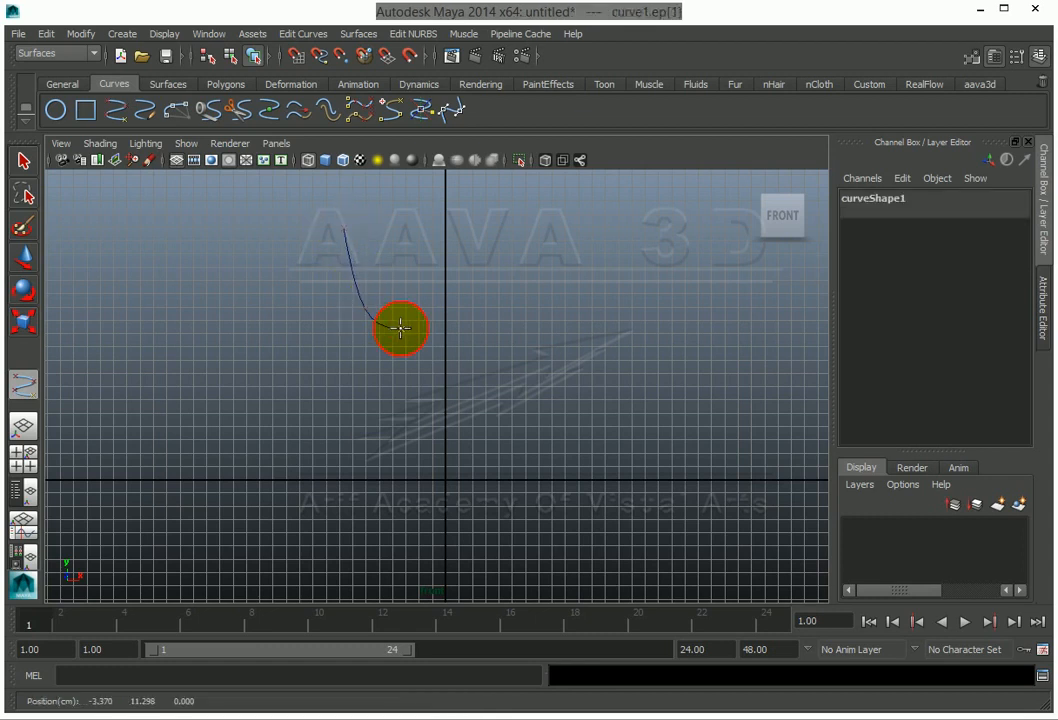
left_click(425, 389)
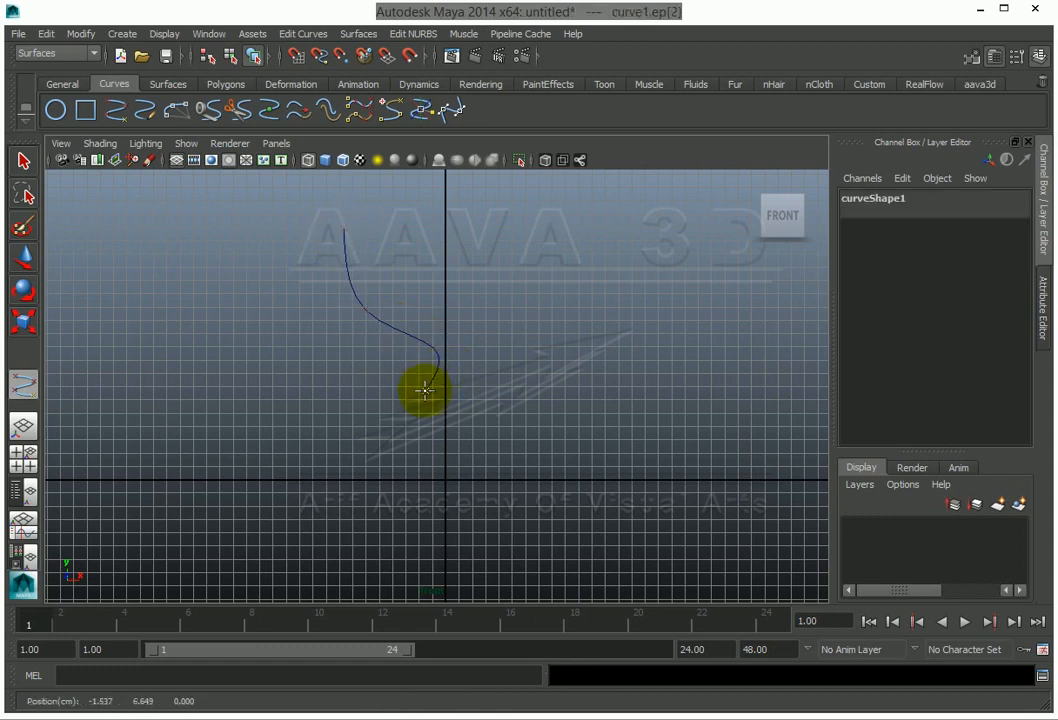
left_click(434, 401)
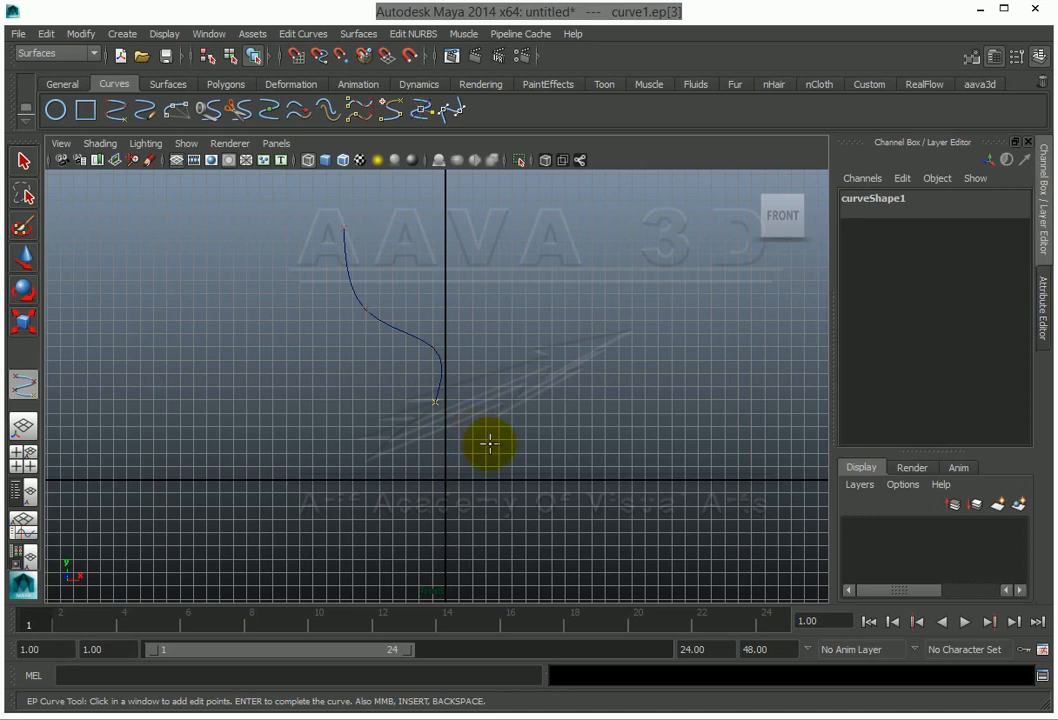
left_click(438, 397)
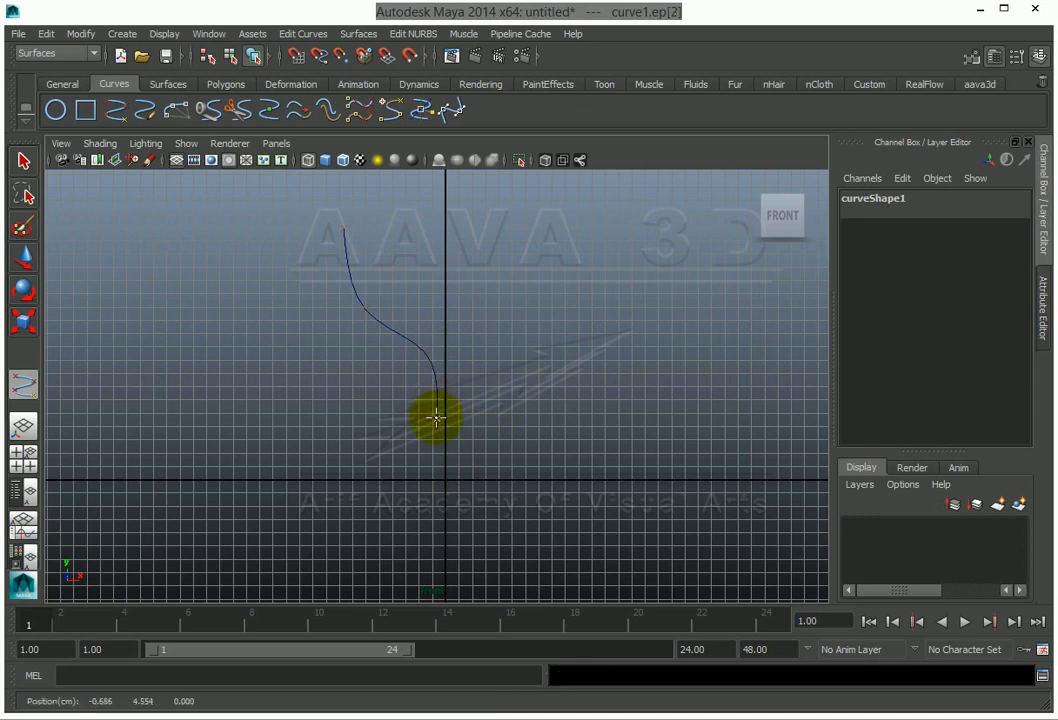
Add the goblet's stem and flared foot to the profile, ending the base on the vertical axis, and finish the curve.
left_click(440, 470)
left_click(429, 486)
left_click(394, 492)
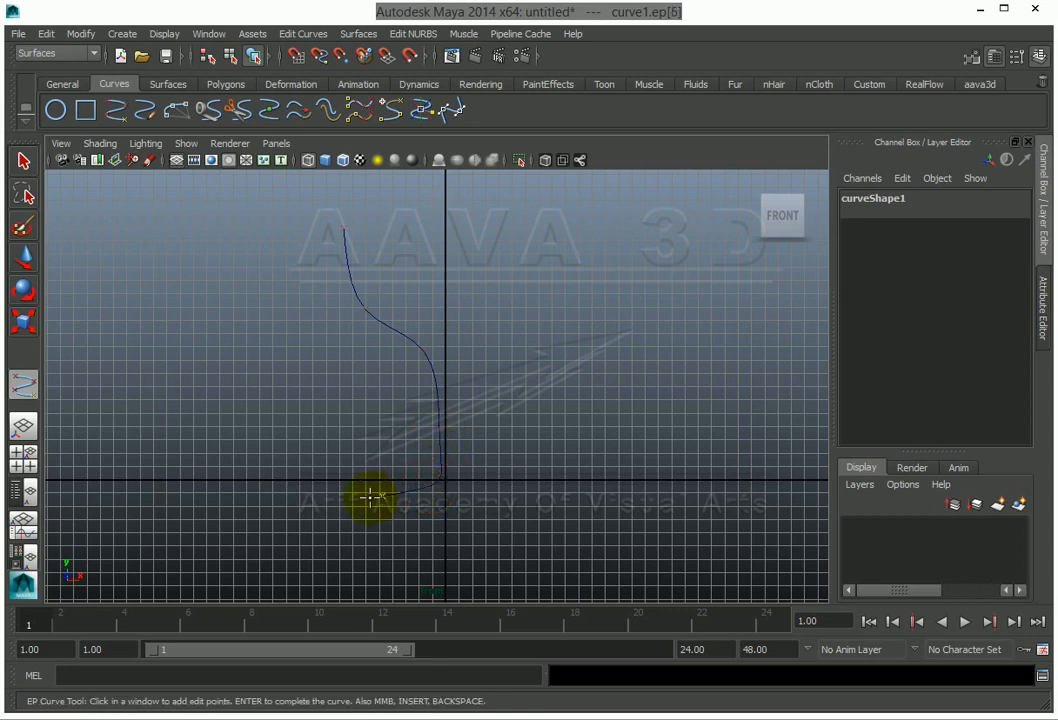
left_click(330, 517)
left_click(387, 518)
left_click(385, 519)
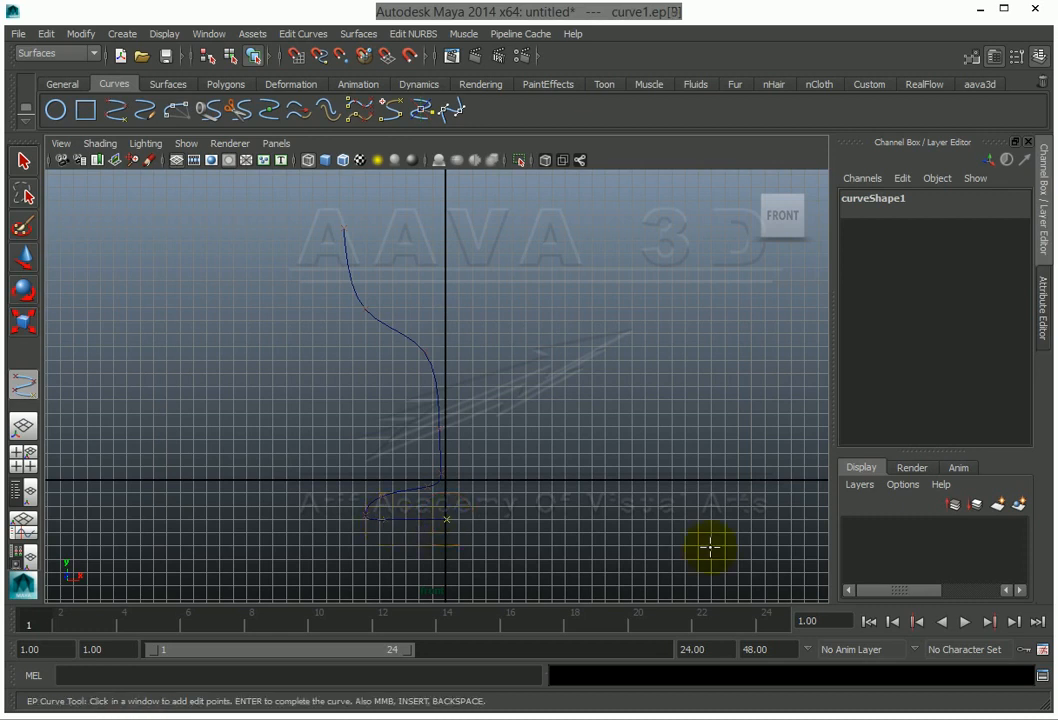
key("q")
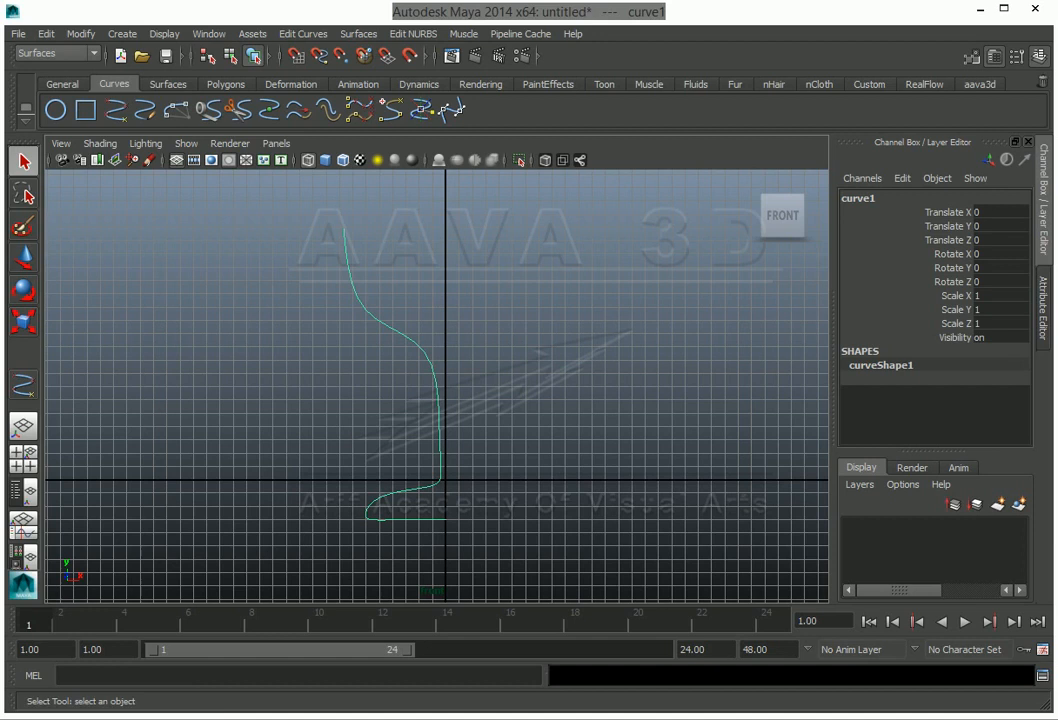
Revolve the profile into a goblet surface and show it shaded in the full-size perspective view.
left_click(356, 33)
left_click(386, 60)
key("space")
key("space")
right_click_drag(603, 361, 165, 498, "alt")
mouse_move(300, 449)
left_mouse_down("alt")
mouse_move(295, 437)
mouse_move(350, 413)
mouse_move(353, 432)
left_mouse_up("alt")
key("5")
middle_click_drag(353, 432, 350, 480, "alt")
right_click_drag(293, 496, 444, 501, "alt")
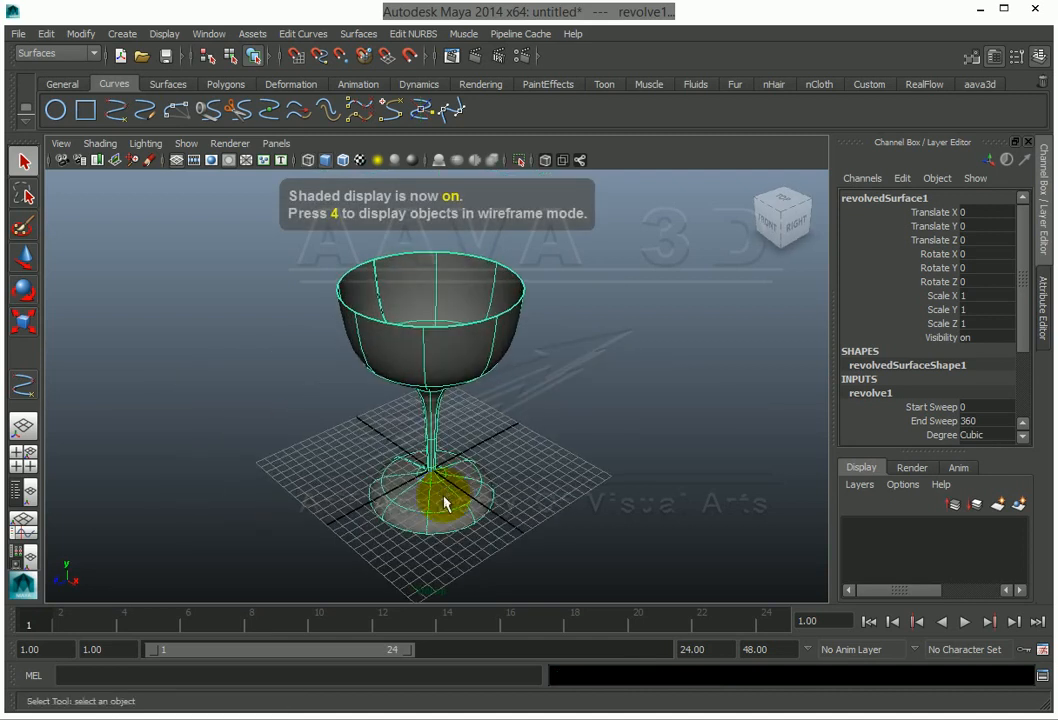
left_click_drag(393, 505, 390, 472, "alt")
Examine the goblet's outline in the full-size side view, clear the selection and return to the Channel Box.
key("space")
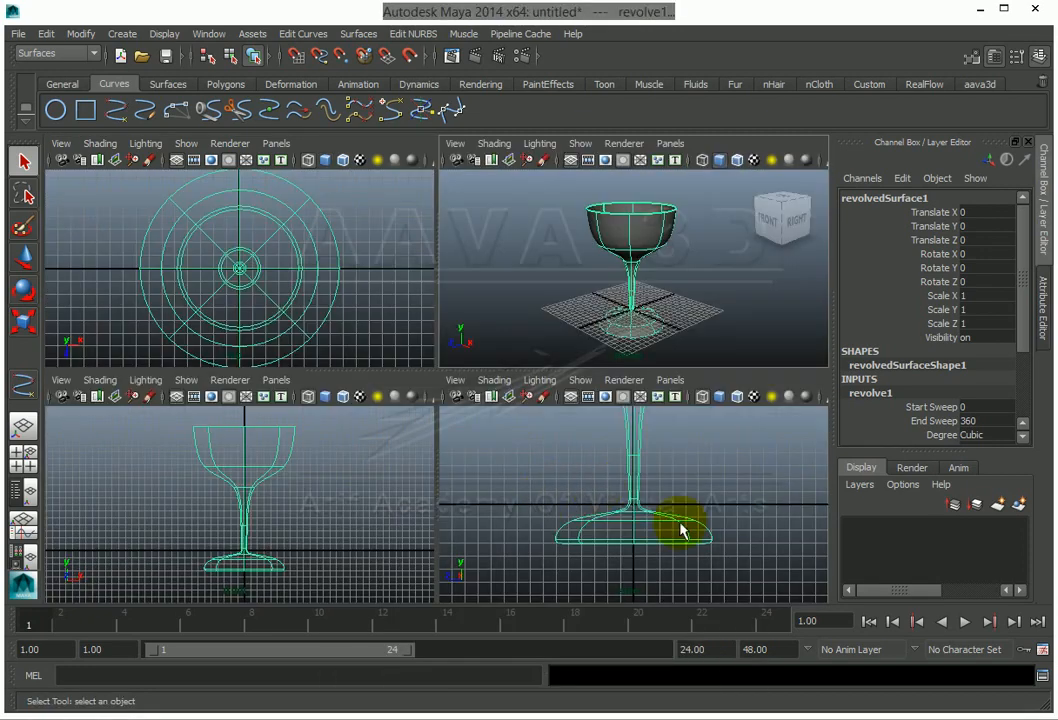
key("space")
right_click_drag(668, 516, 631, 358, "alt")
middle_click_drag(631, 358, 631, 491, "alt")
right_click_drag(631, 491, 364, 550, "alt")
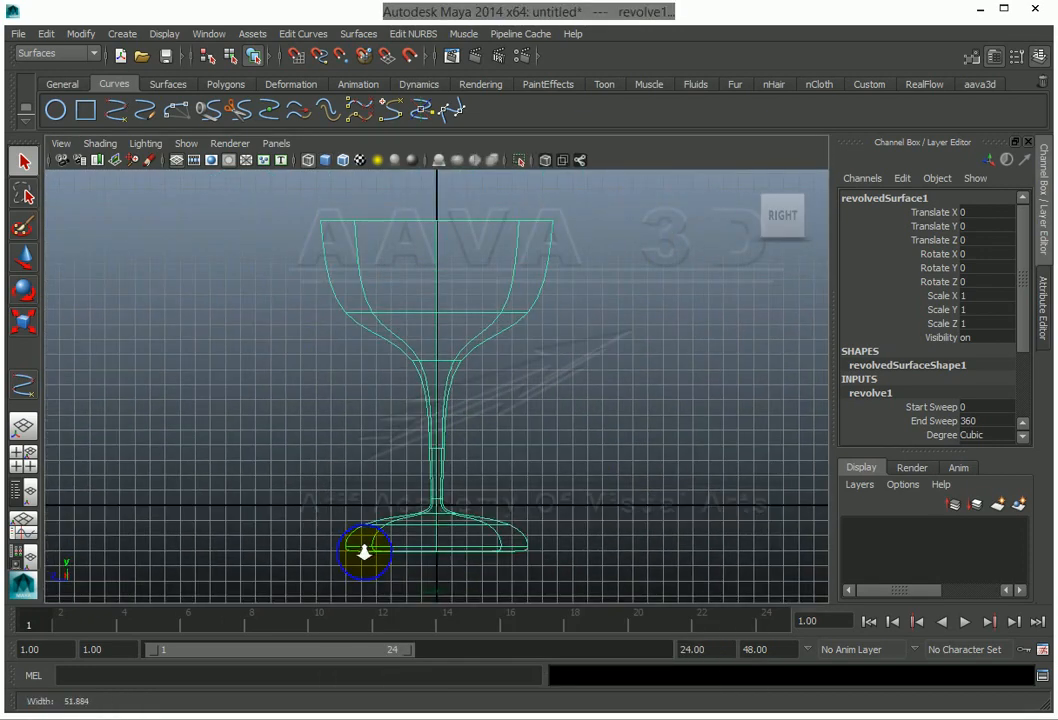
middle_click_drag(405, 534, 431, 490, "alt")
key("ctrl+a")
left_click(442, 397)
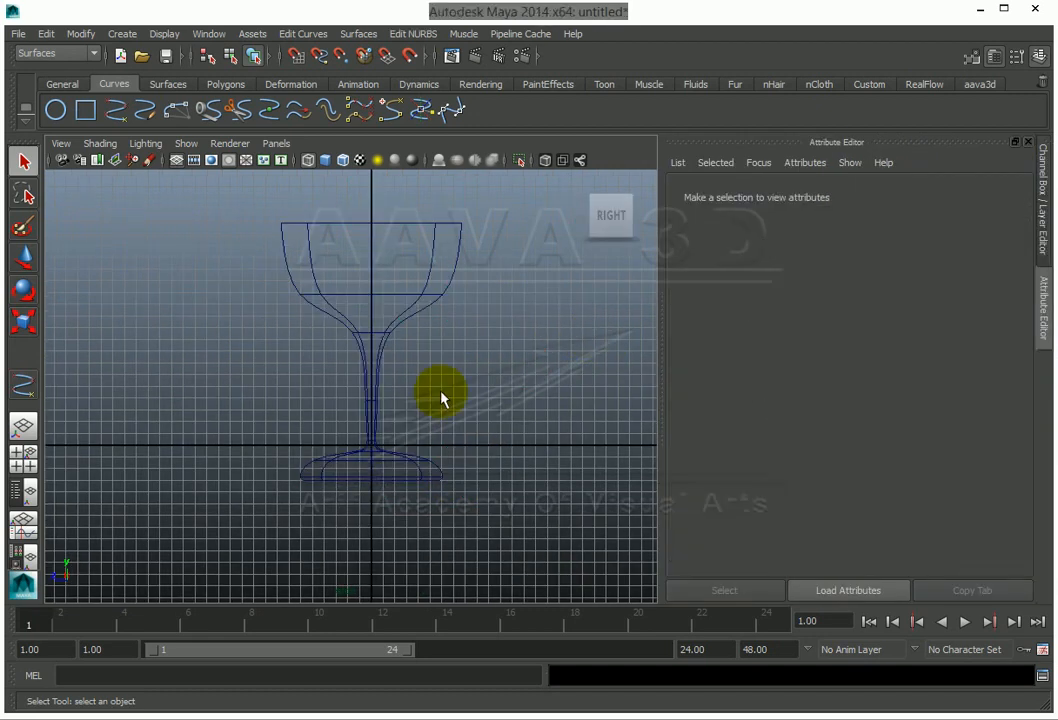
left_click(1043, 233)
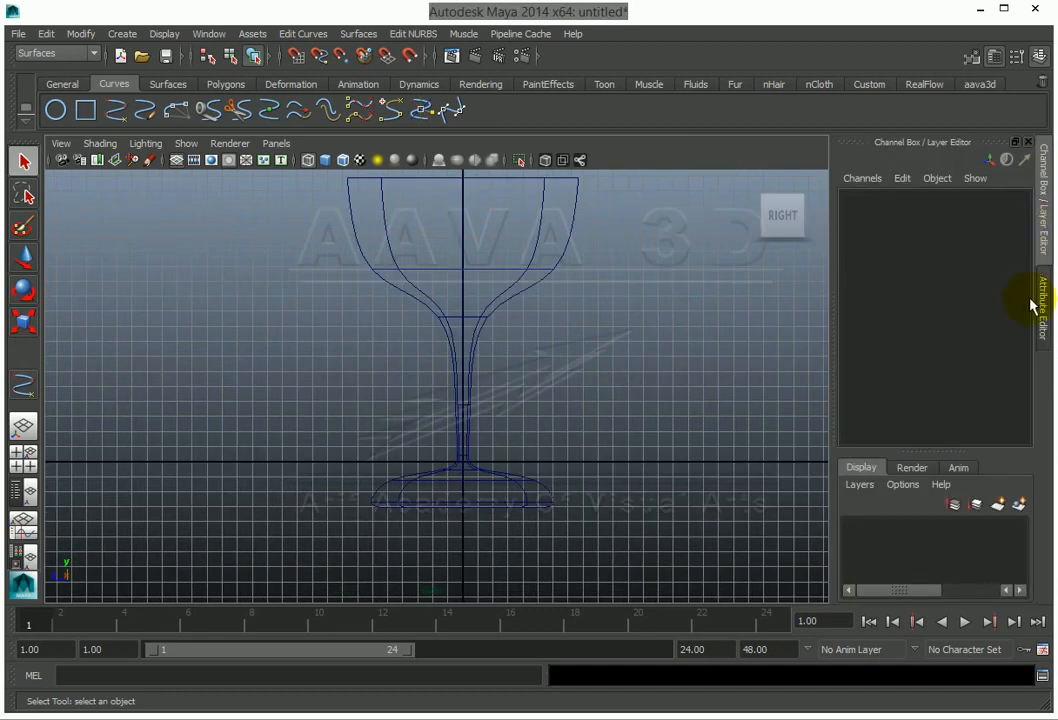
Try to pick the goblet's profile curve in the side view, and clear the selection.
left_click(452, 342)
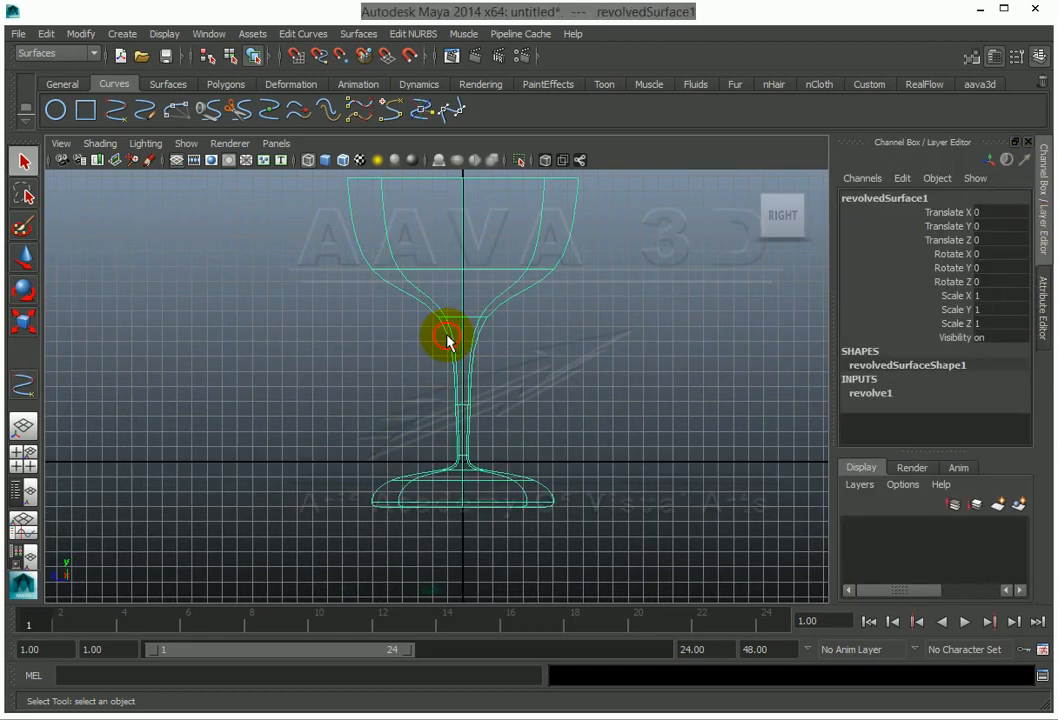
left_click(421, 323)
left_click(404, 293)
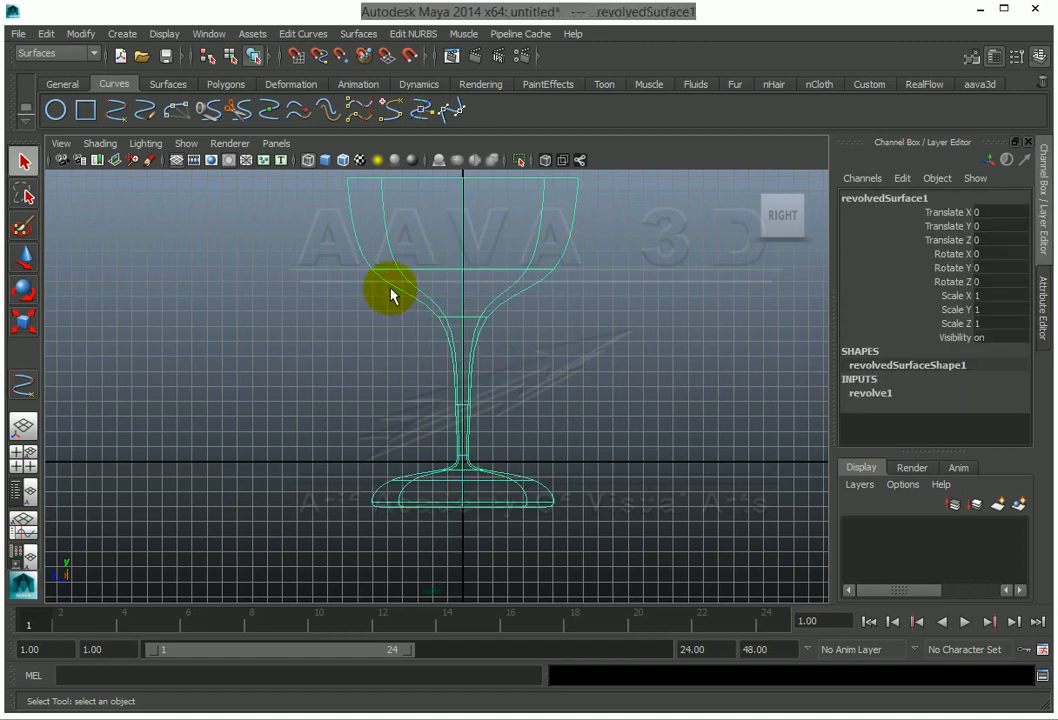
left_click(324, 286)
left_click(353, 230)
left_click(658, 413)
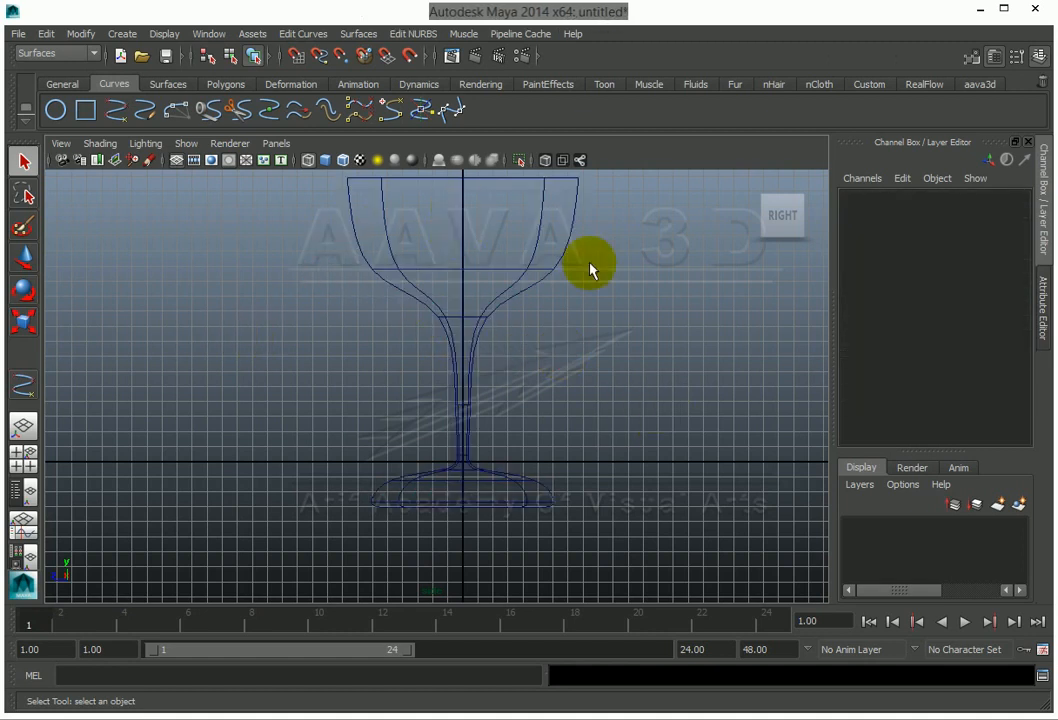
Disable surface selection and select the goblet's profile curve in the full-size front view.
left_click(266, 59)
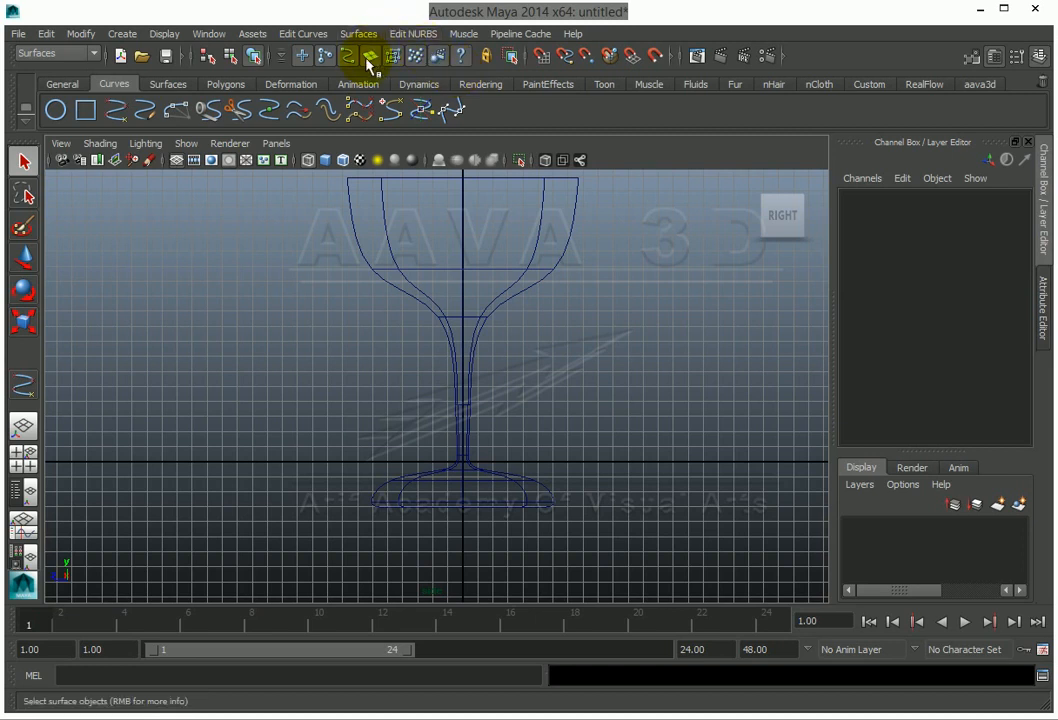
left_click(284, 266)
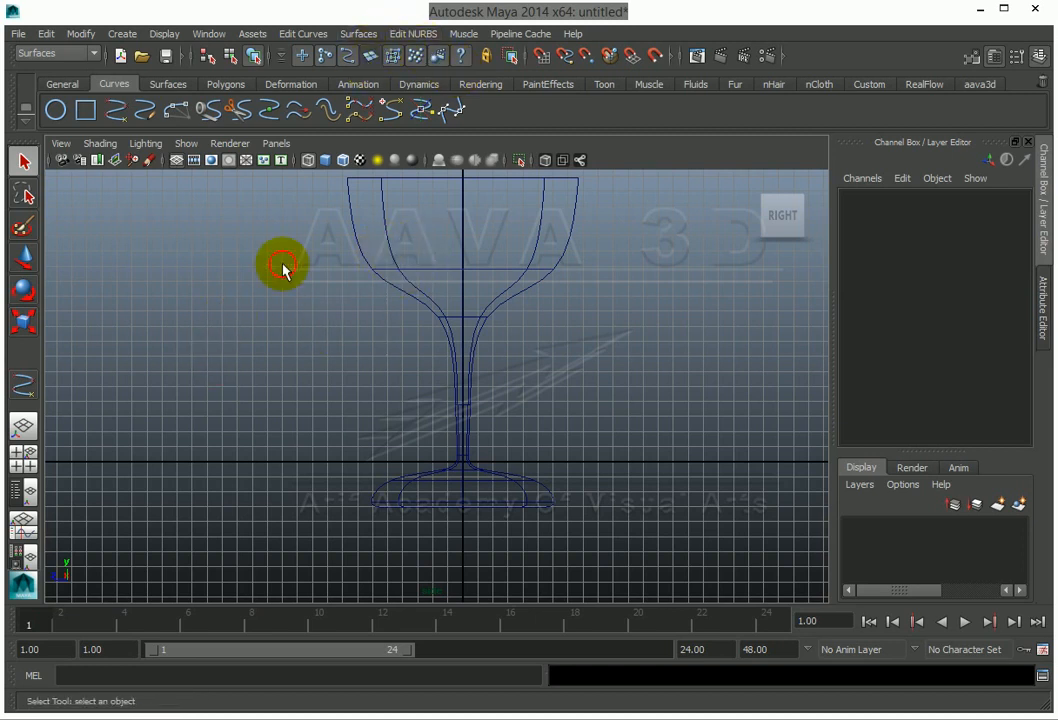
left_click_drag(284, 266, 525, 550)
left_click(470, 333)
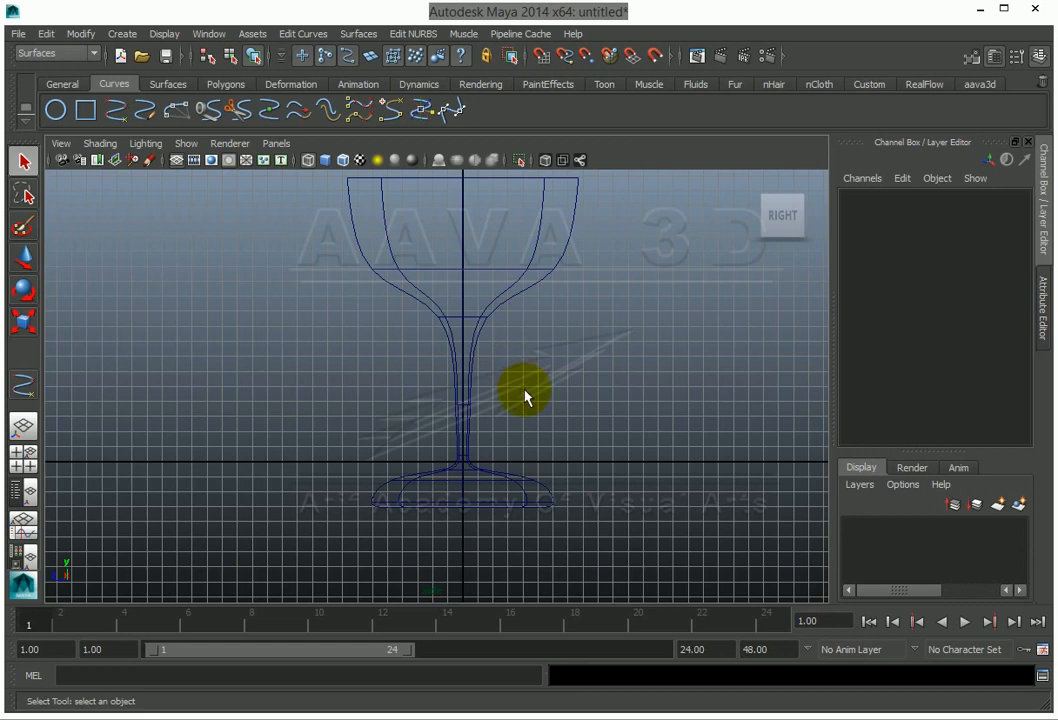
key("space")
key("space")
left_click_drag(423, 333, 261, 418)
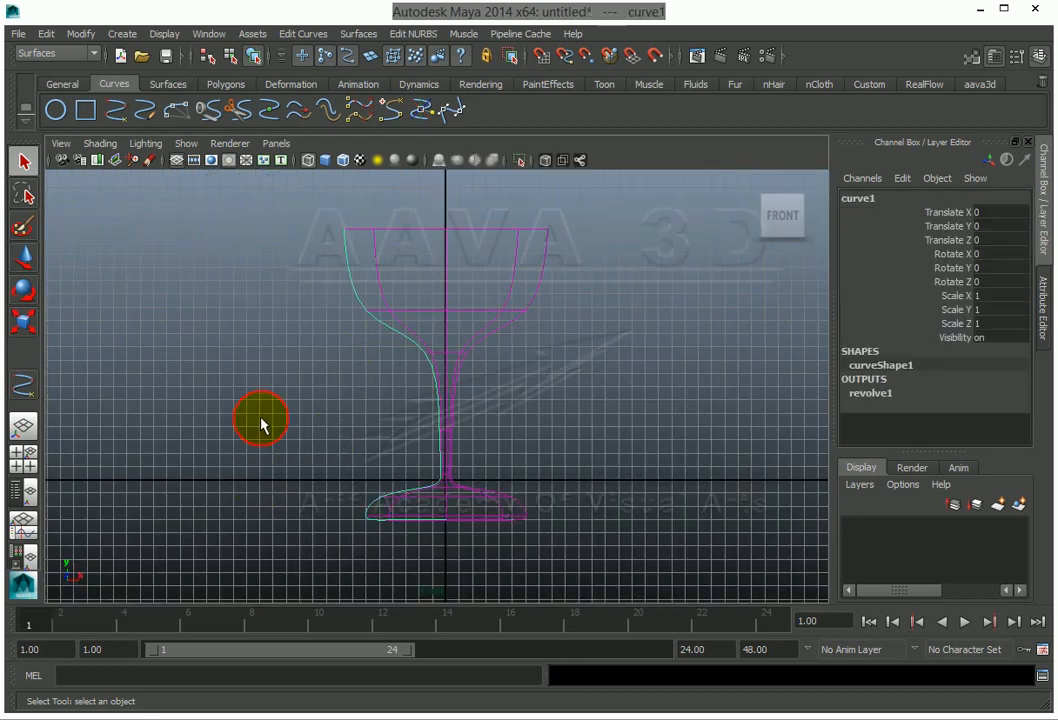
Display the profile curve's control vertices and move the CV beside the lower bowl to X -6.229, Y 12.481, using the four-view layout.
left_click(357, 330)
left_click(360, 297)
left_click(352, 297)
left_click(355, 293)
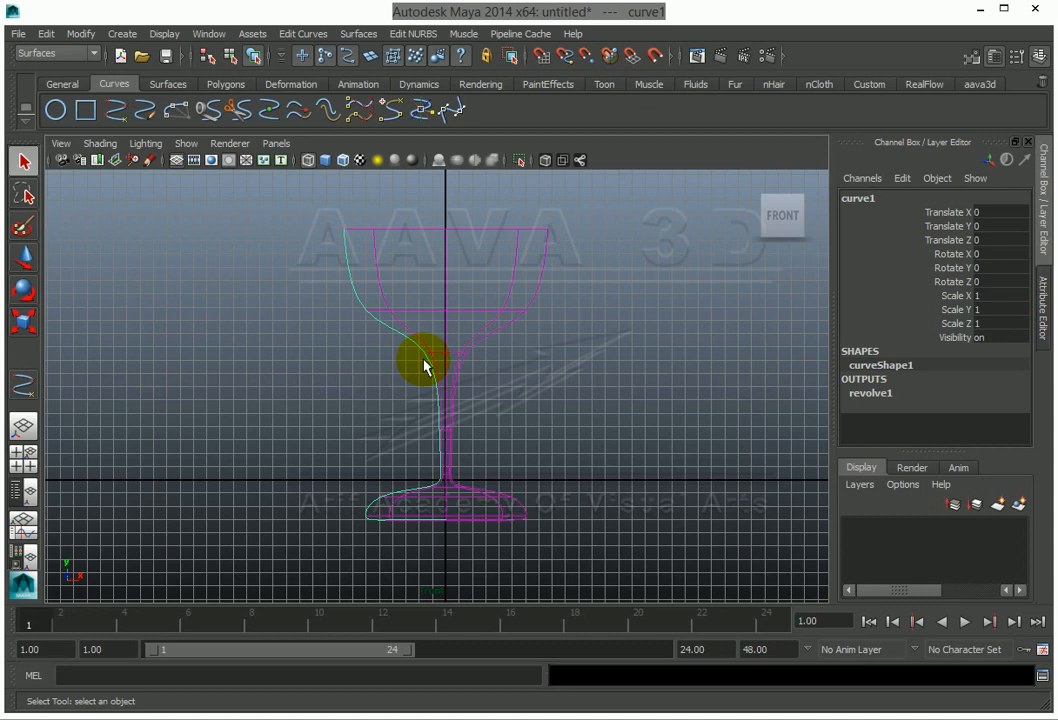
left_click_drag(424, 366, 381, 335)
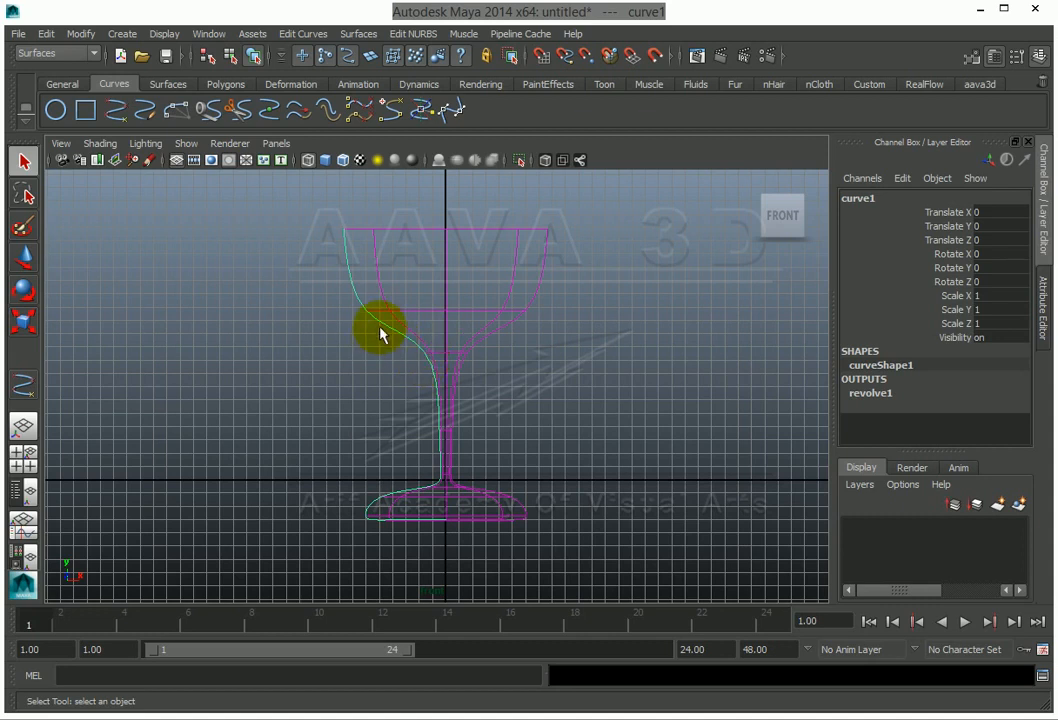
right_click_drag(381, 331, 317, 330)
left_click_drag(345, 320, 326, 345)
key("w")
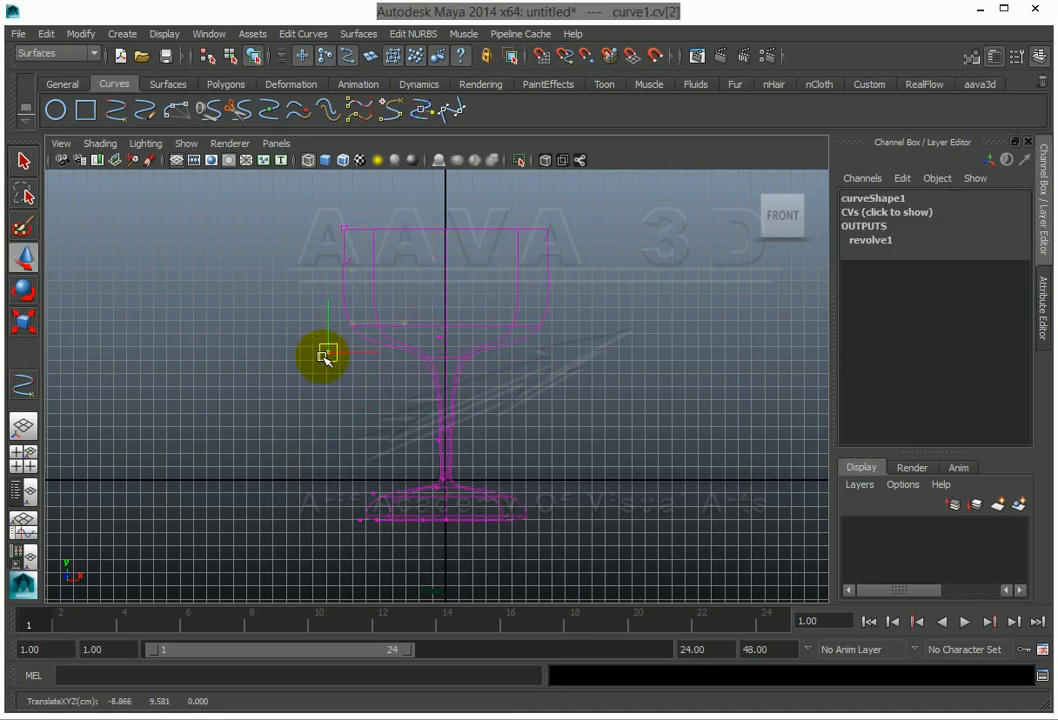
key("space")
left_click_drag(187, 487, 208, 469)
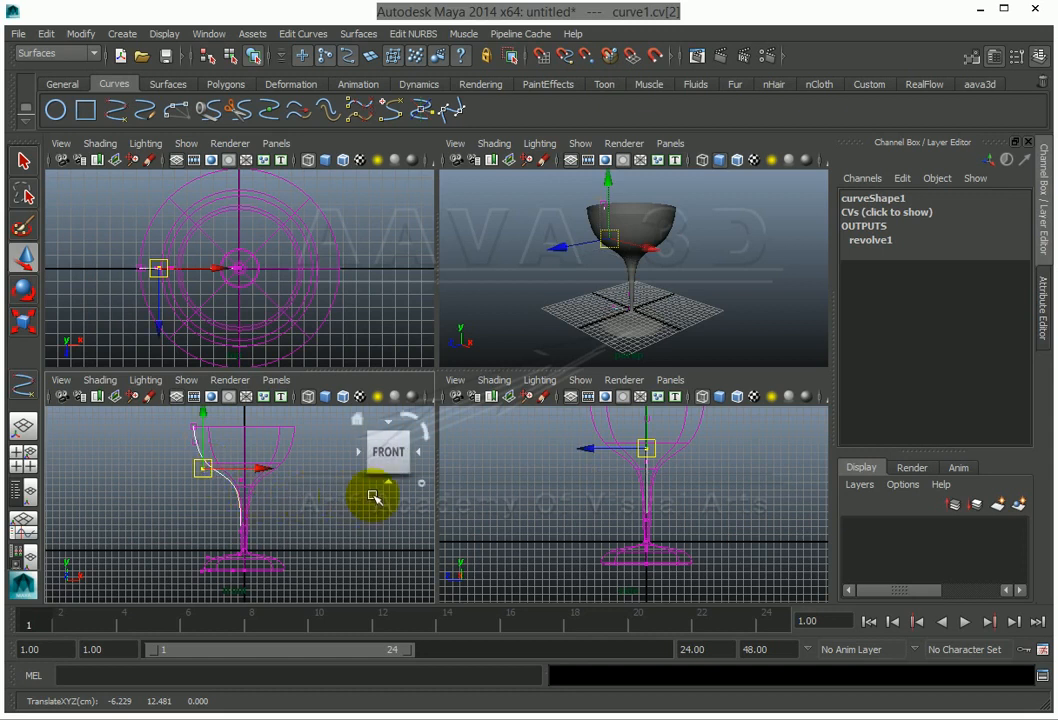
Maximise the front view, return to object selection mode and clear the selection.
key("space")
left_click(550, 361)
left_click(501, 282)
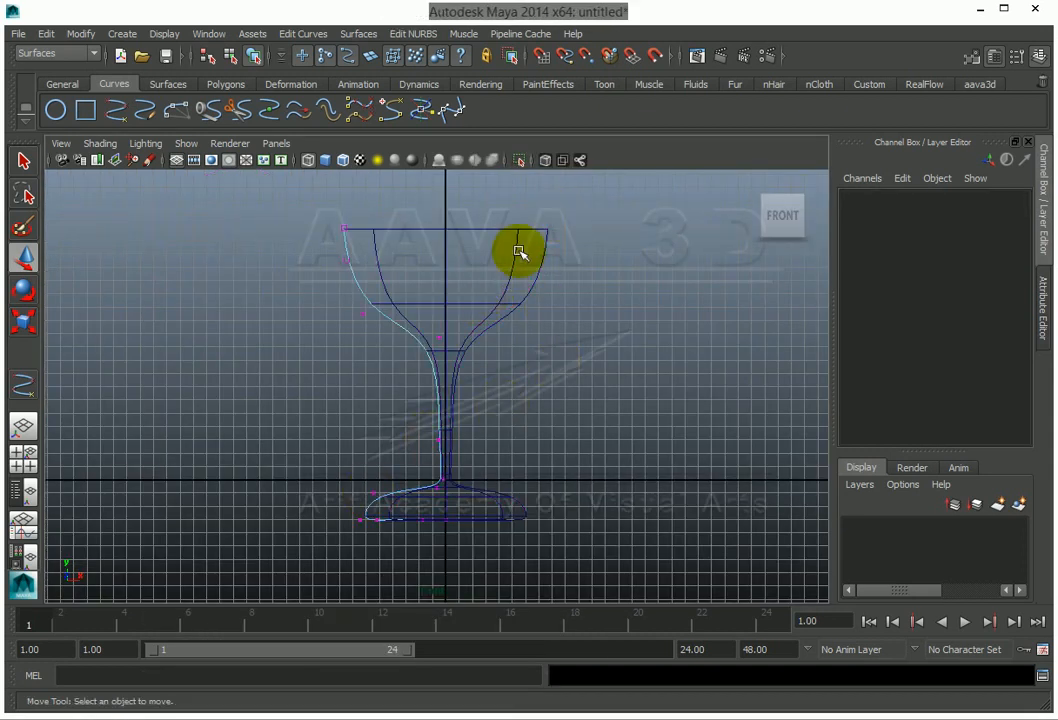
key("F8")
left_click(588, 358)
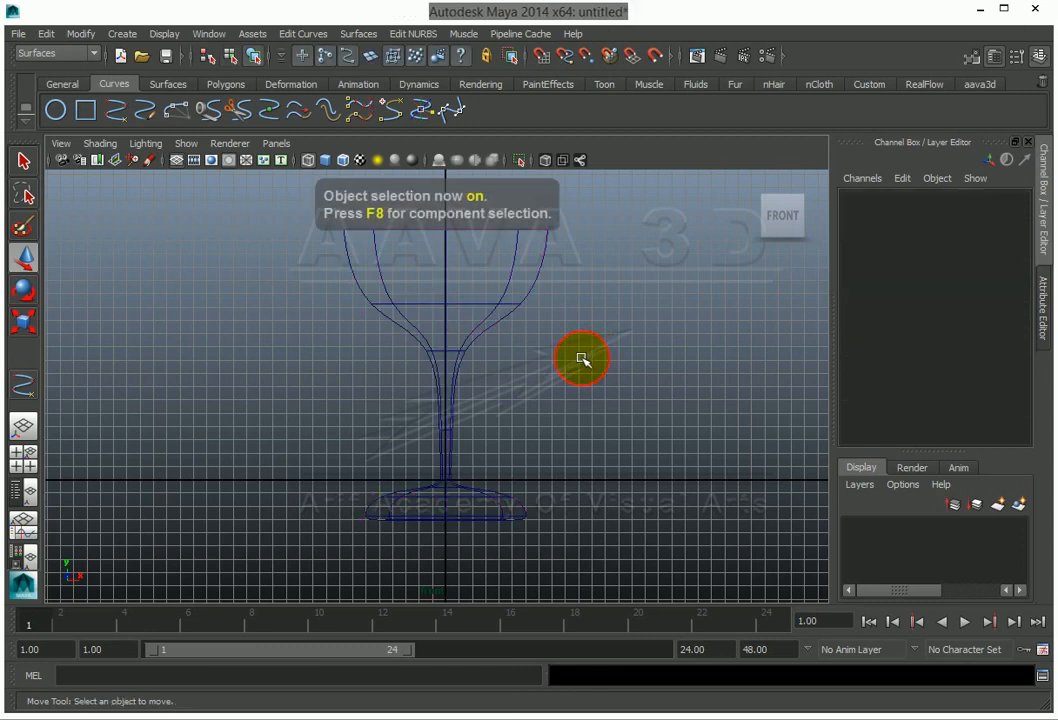
left_click(357, 290)
left_click(602, 359)
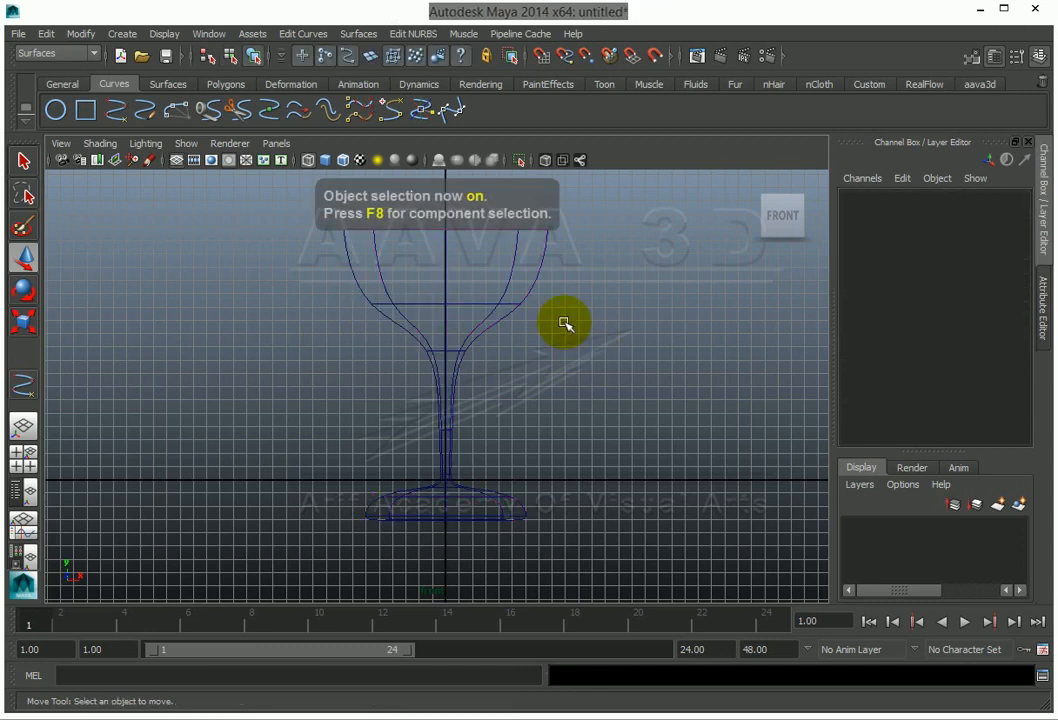
Re-enable surface selection, select the goblet in the four-view layout and reveal the selection-mode and construction-history controls.
left_click(370, 56)
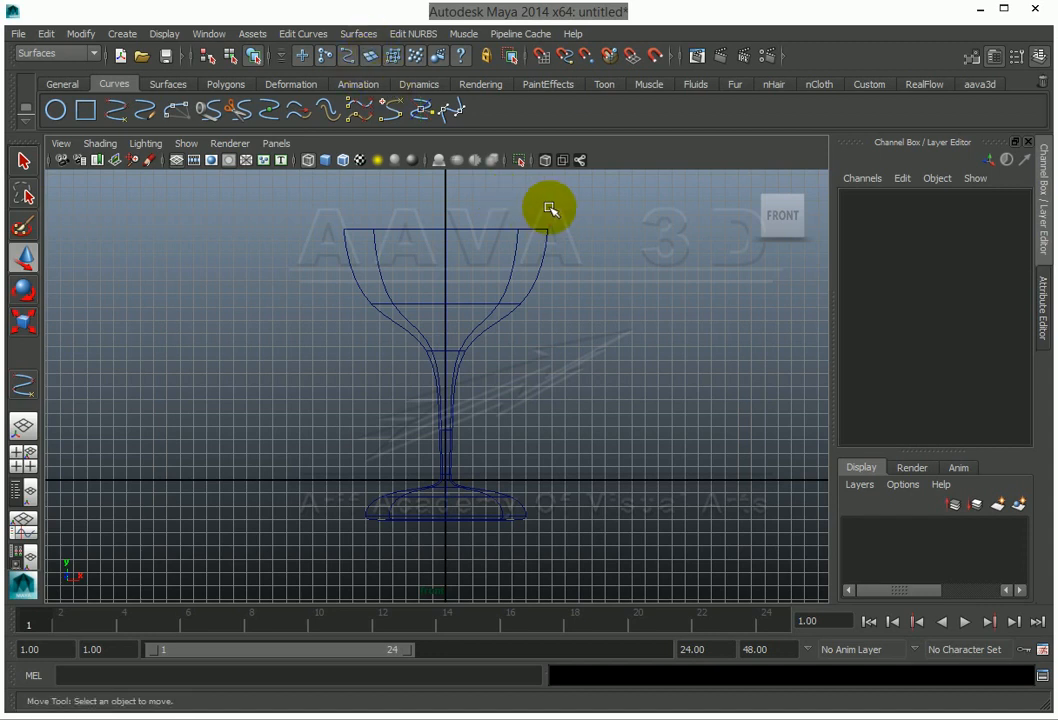
left_click(510, 283)
key("space")
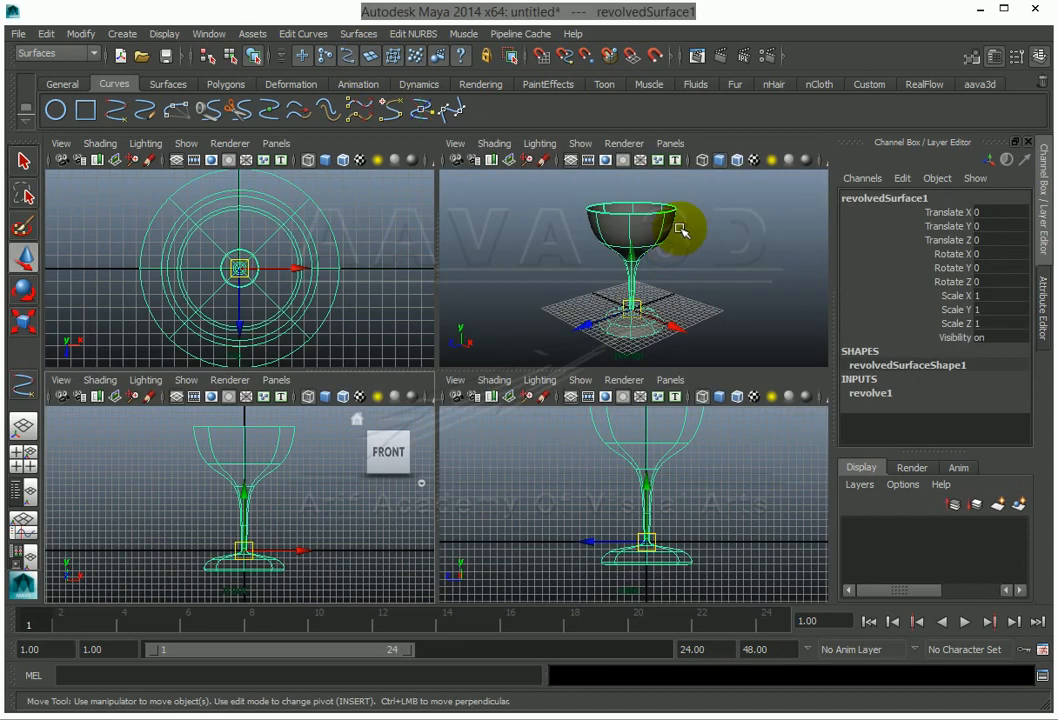
key("space")
key("space")
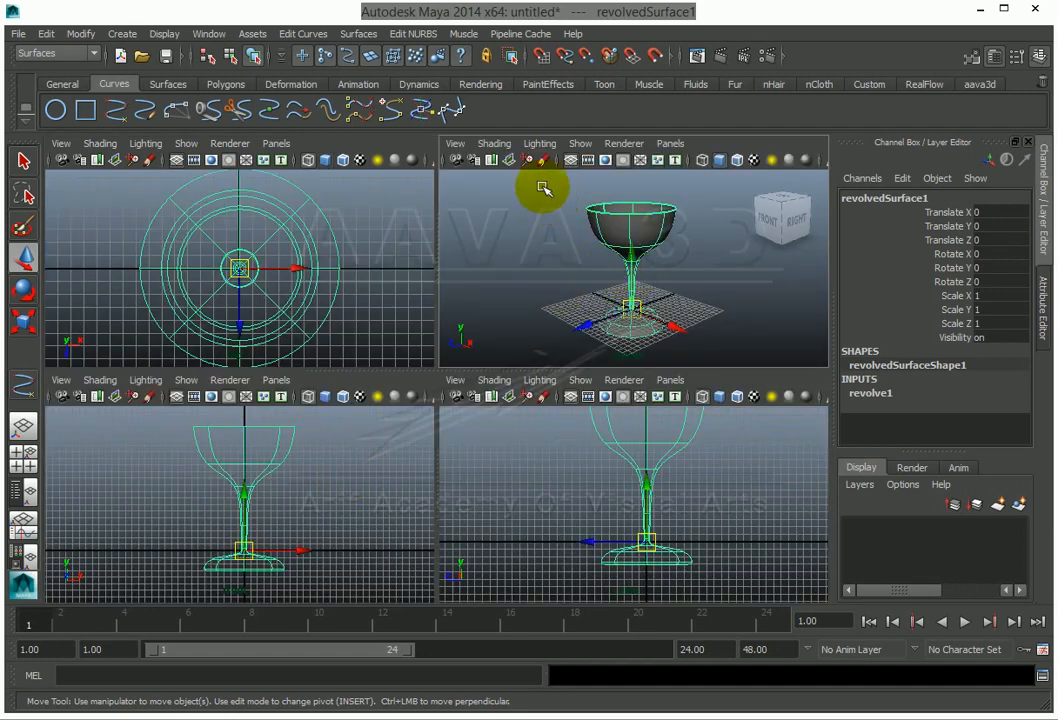
left_click(184, 57)
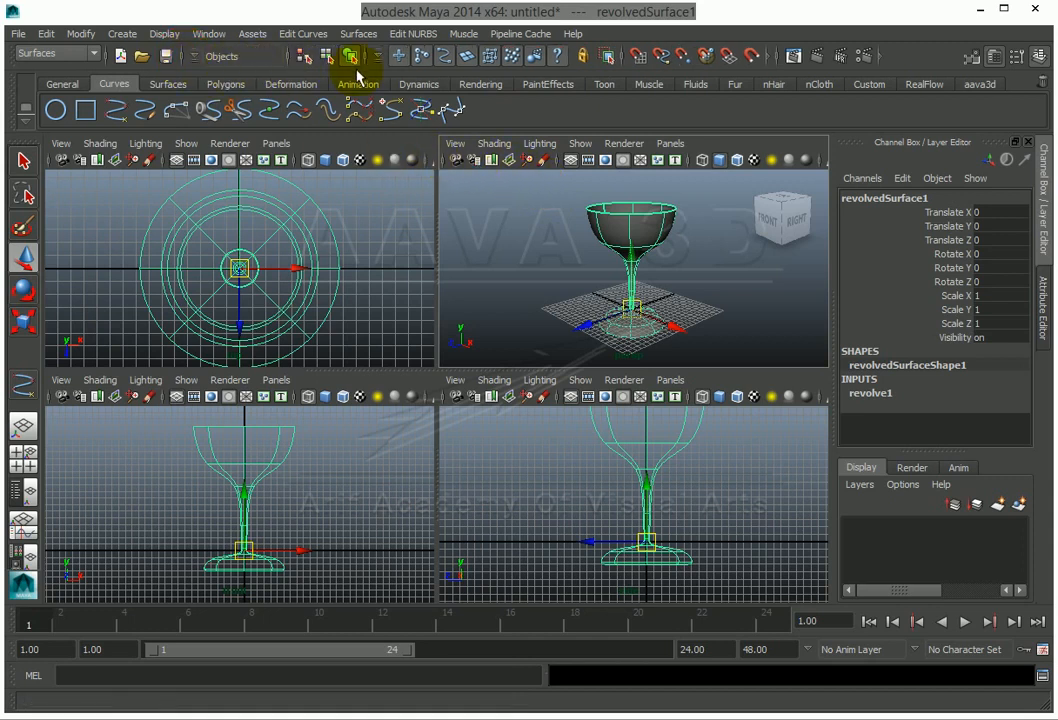
left_click(770, 58)
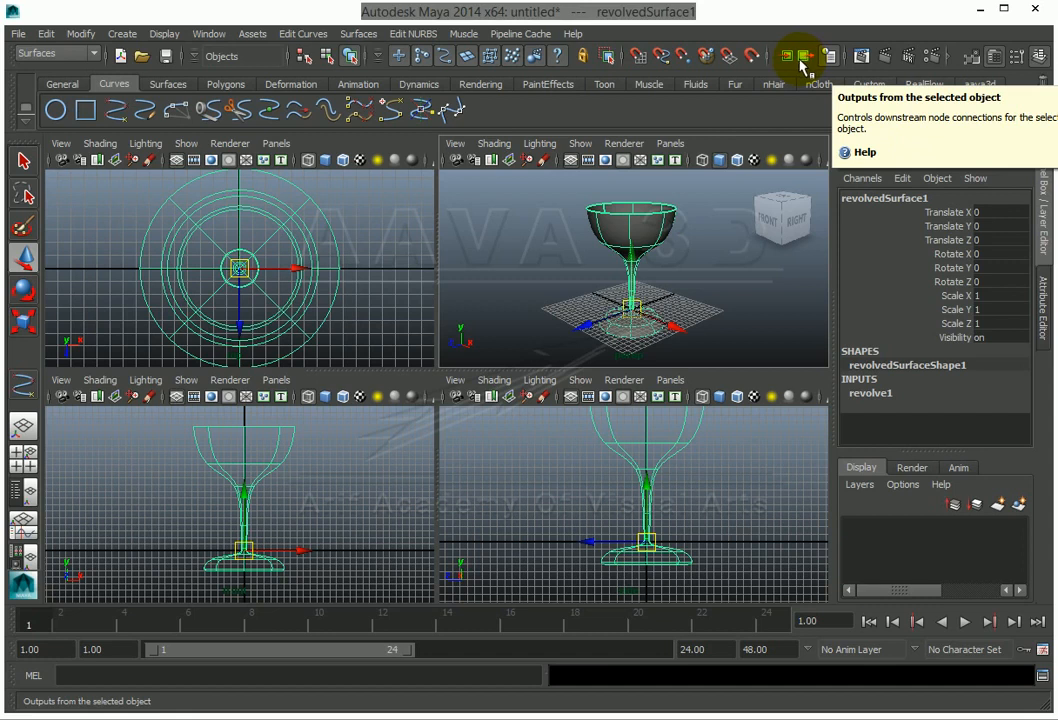
Delete the construction history of the revolved goblet surface and clear the selection.
left_click(289, 460)
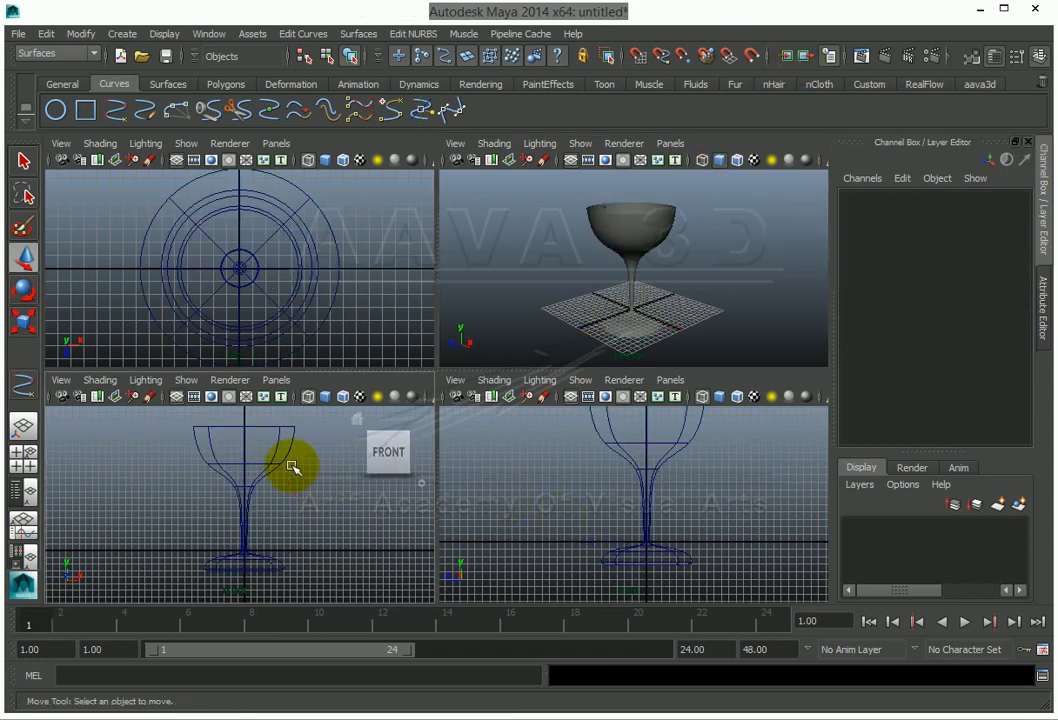
left_click(287, 456)
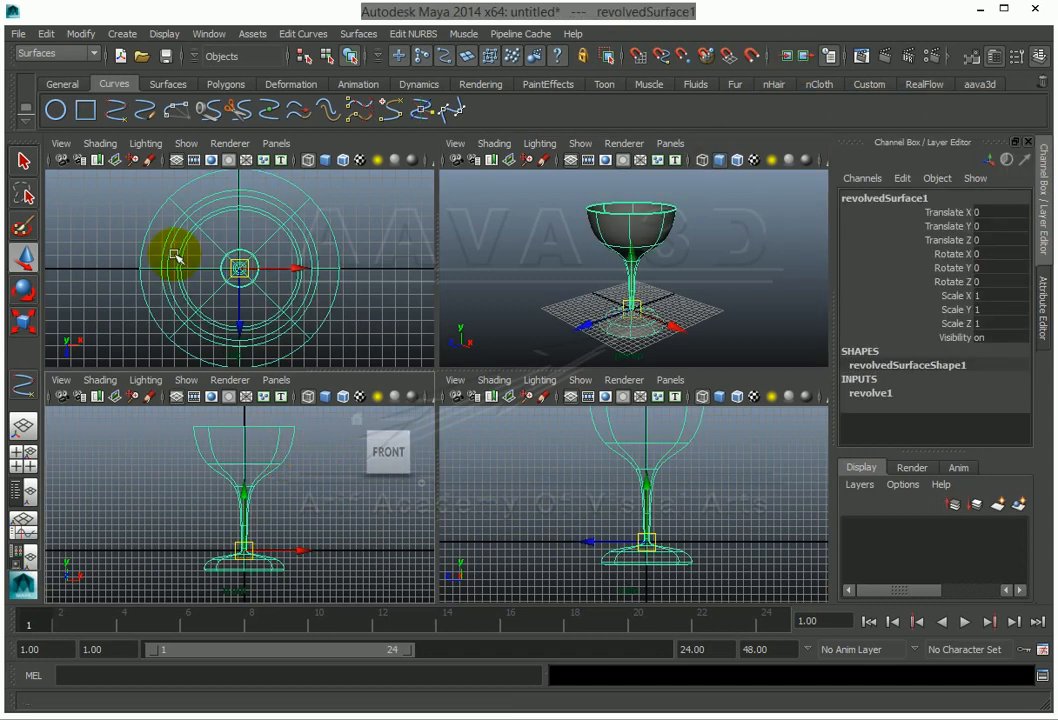
left_click(46, 33)
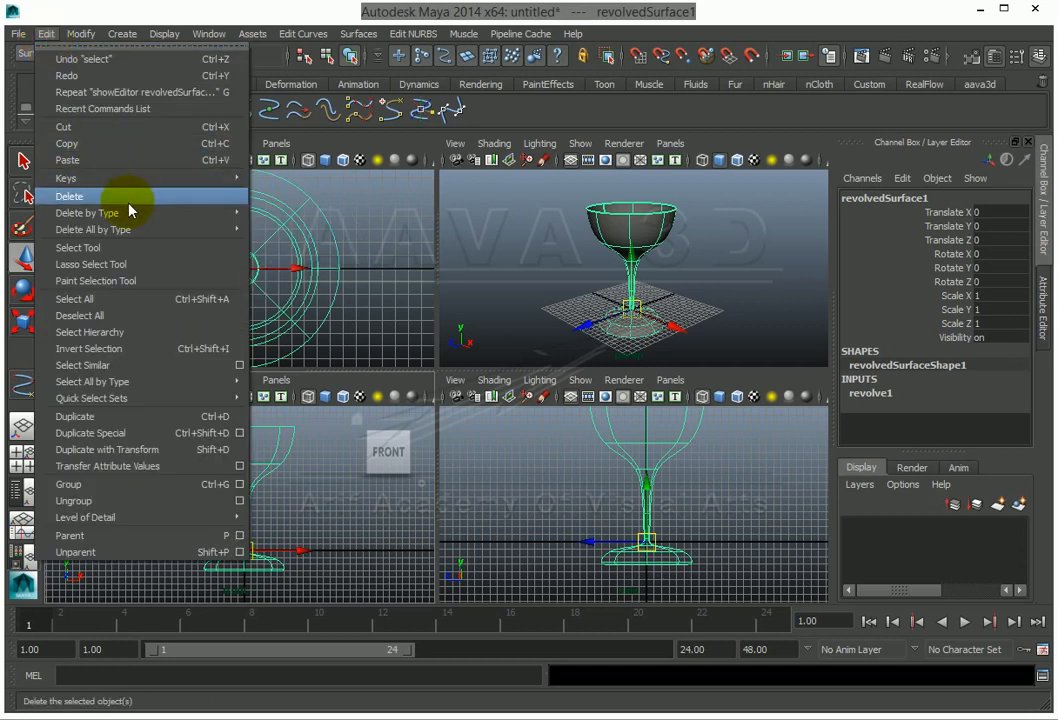
mouse_move(137, 218)
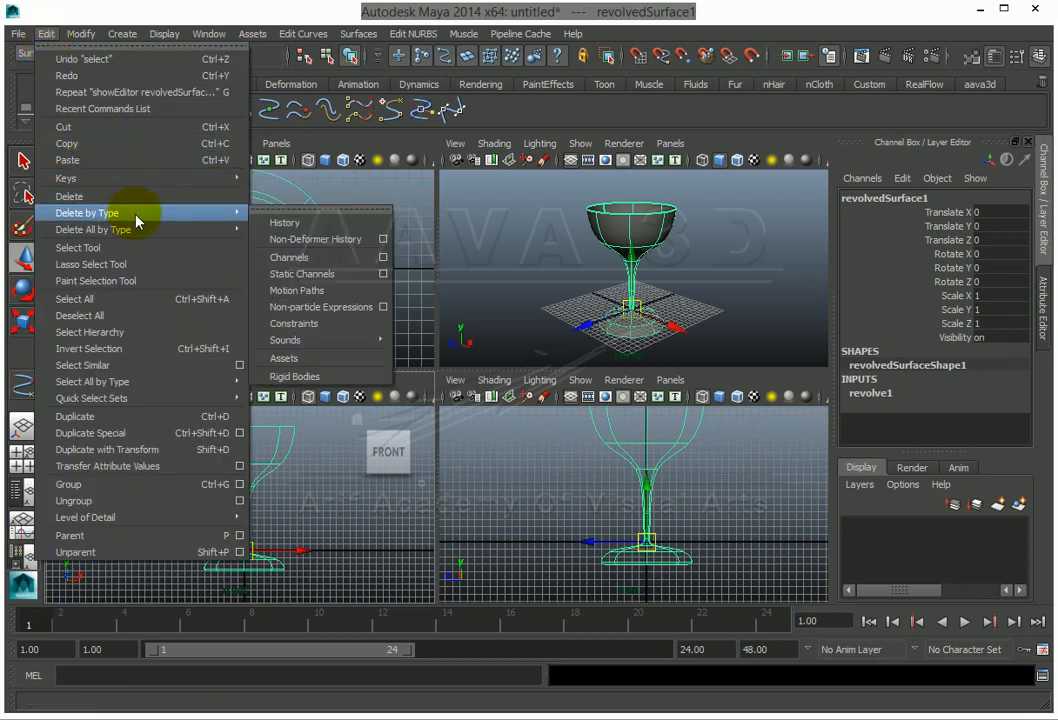
left_click(266, 222)
left_click(293, 524)
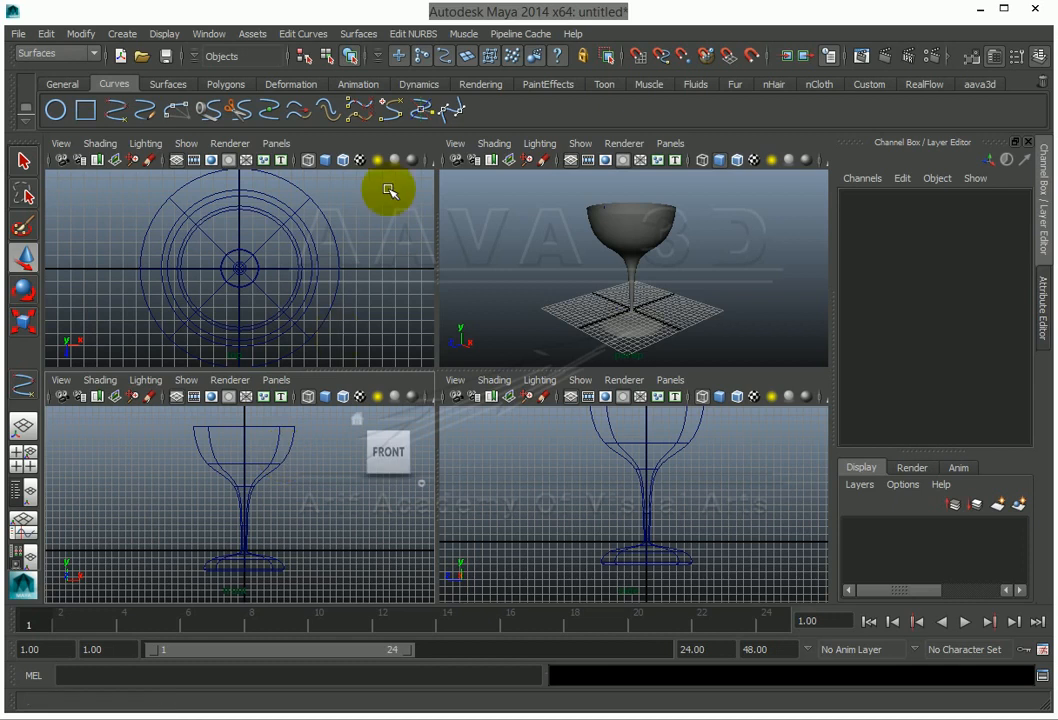
Try to edit the profile curve's control vertices in the small front view, ending back in object selection mode.
left_click(468, 59)
left_click_drag(218, 442, 134, 505)
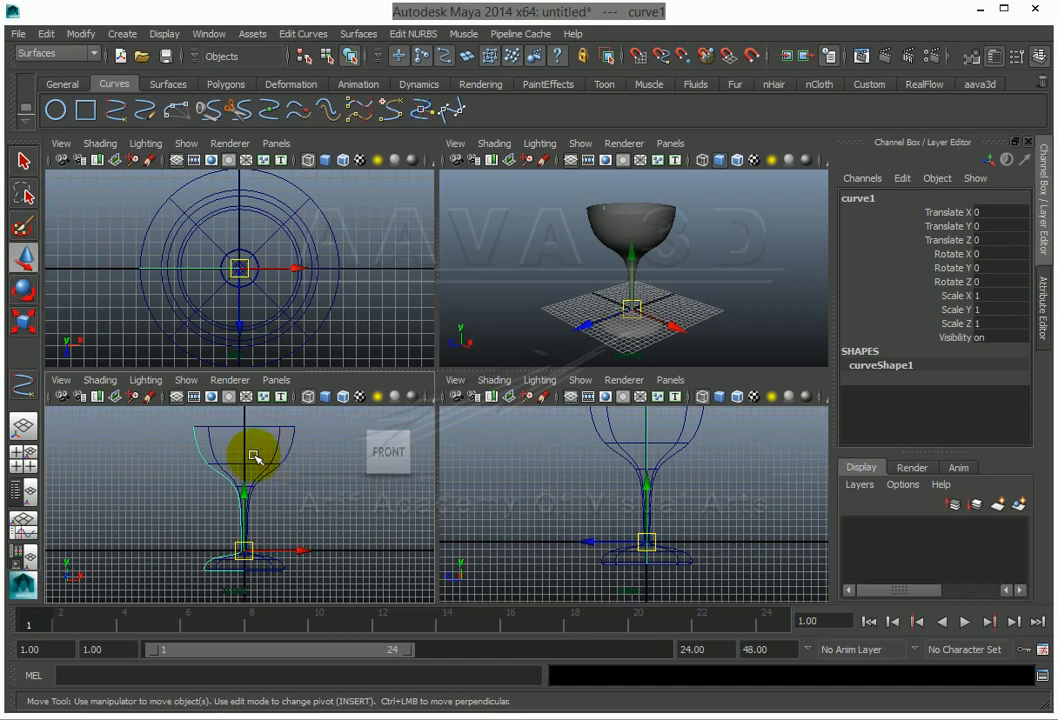
right_click_drag(197, 443, 130, 385)
left_click(351, 536)
right_click_drag(295, 512, 300, 556)
left_click(227, 501)
key("F8")
key("F8")
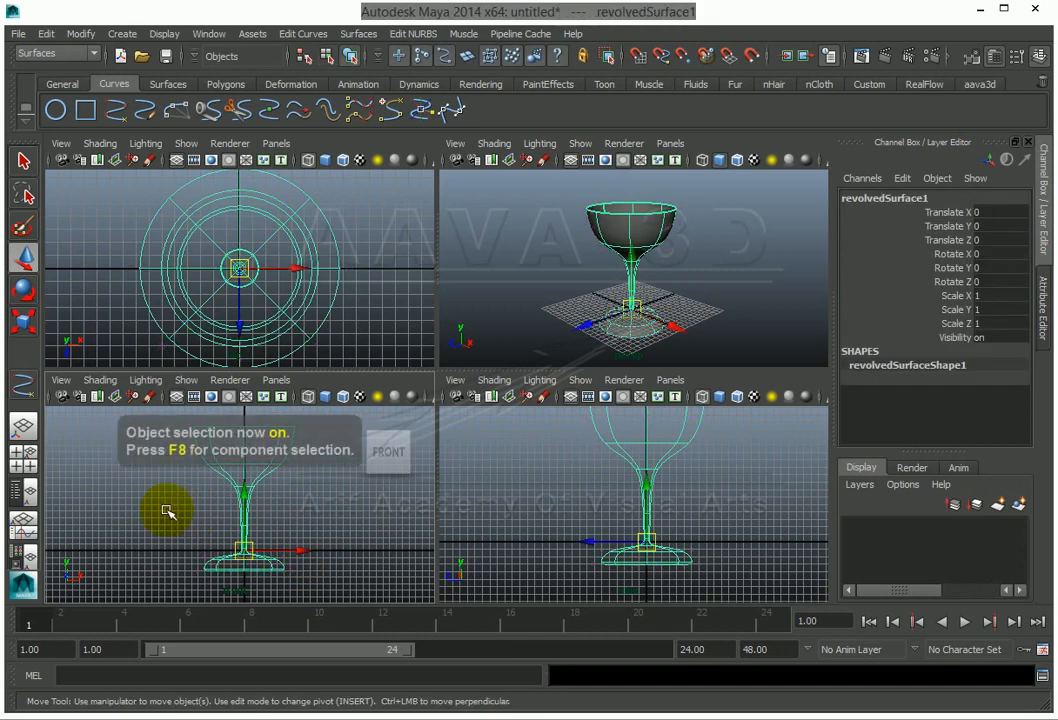
Select the profile curve, maximise the front view and display the curve's control vertices in component selection mode.
left_click(207, 488)
left_click(217, 477)
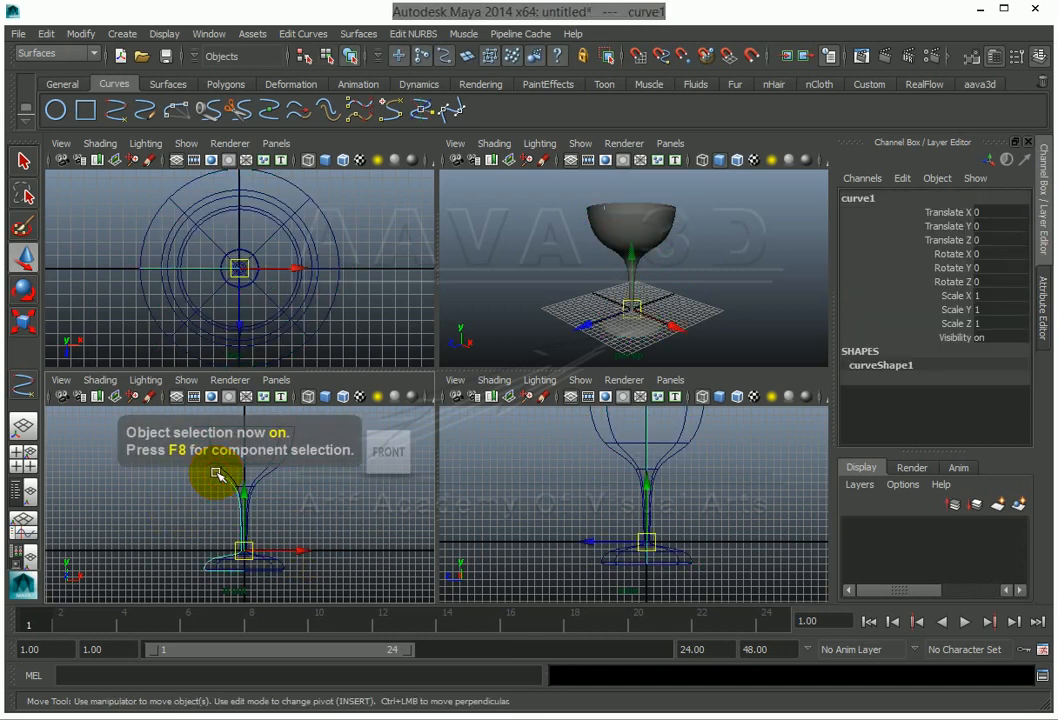
key("space")
right_click_drag(367, 299, 281, 299)
left_click(505, 425)
key("F8")
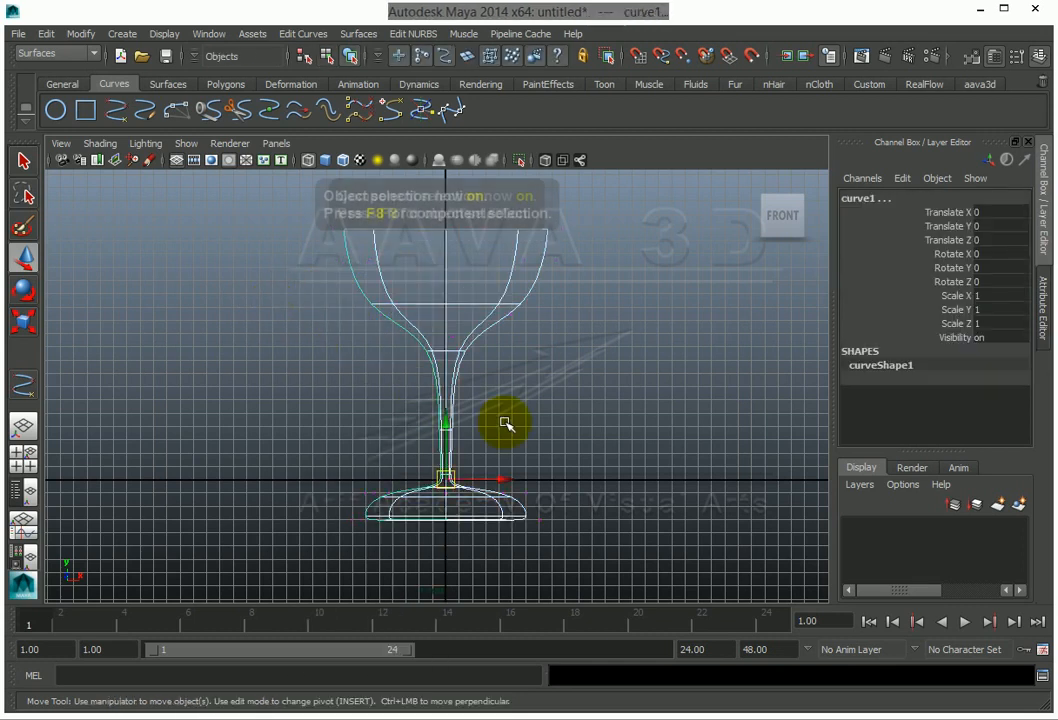
left_click(503, 420)
left_click(416, 347)
key("F8")
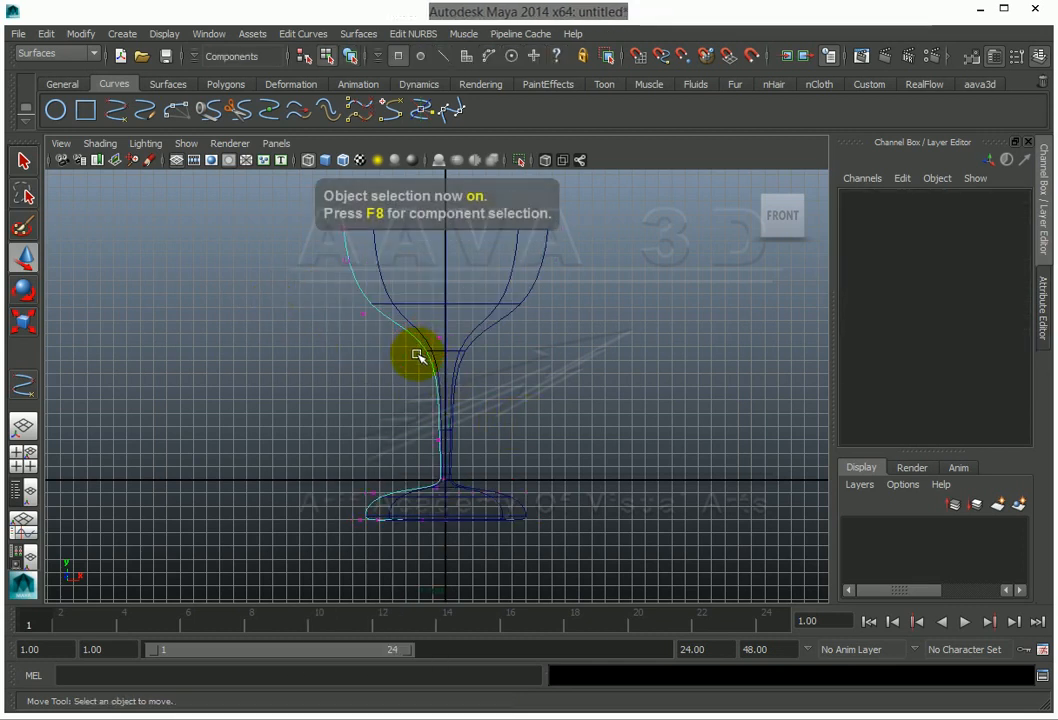
Pull the CV beside the lower bowl far outward, undo the move and return to object selection with nothing selected.
left_click_drag(380, 300, 170, 410)
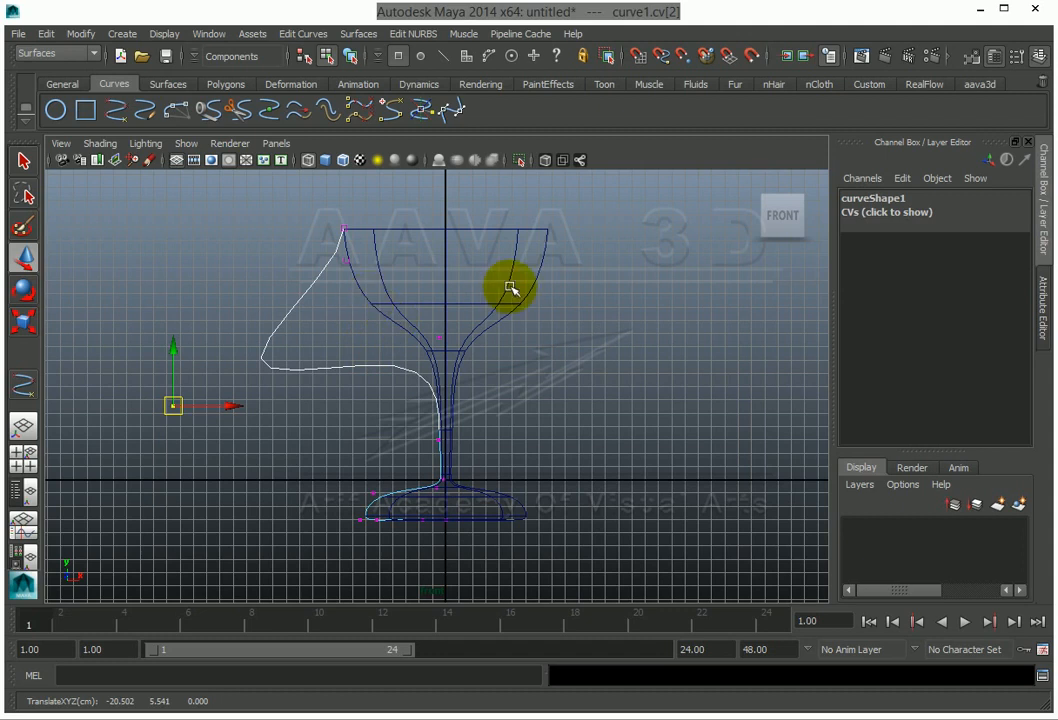
key("ctrl+z")
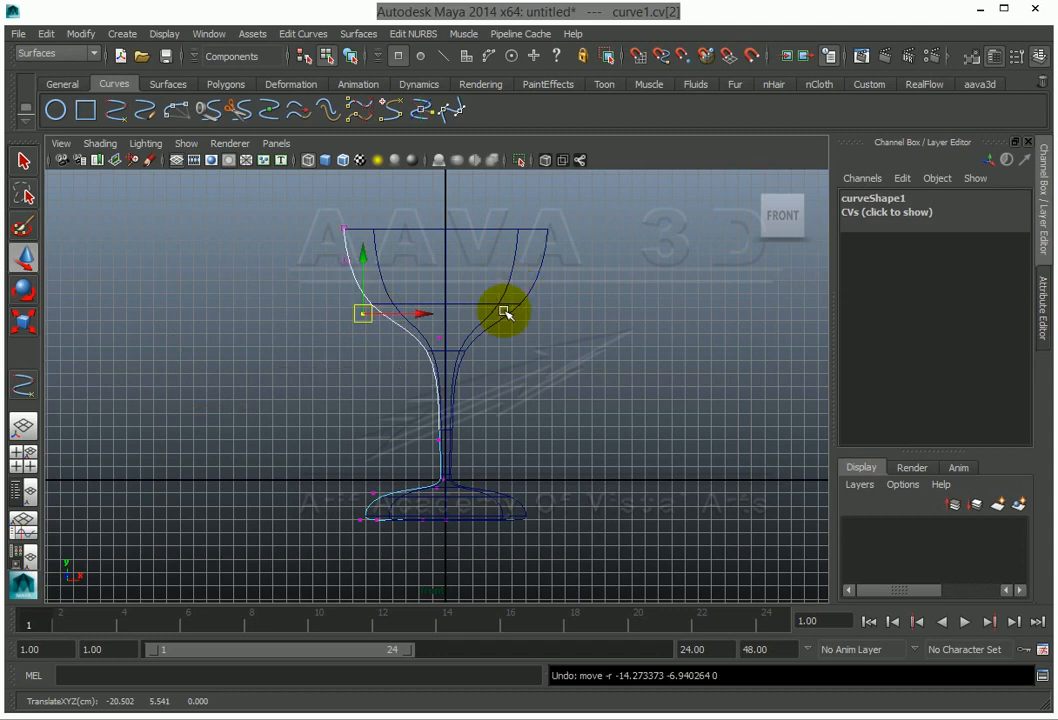
key("F8")
key("F8")
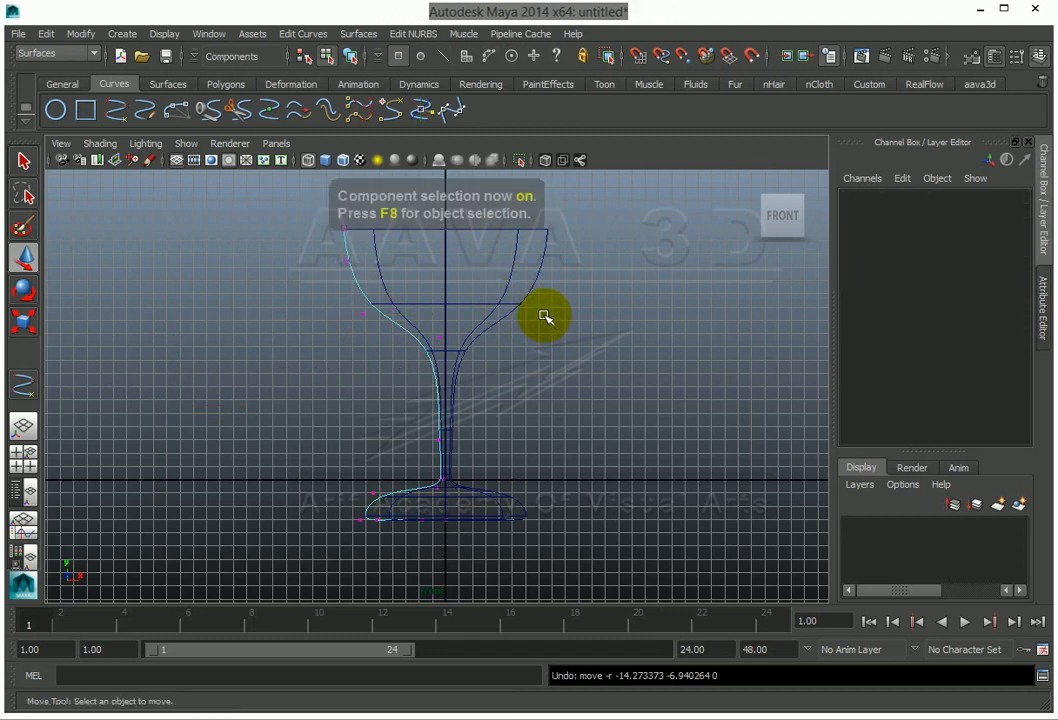
key("F8")
left_click(545, 314)
left_click(565, 339)
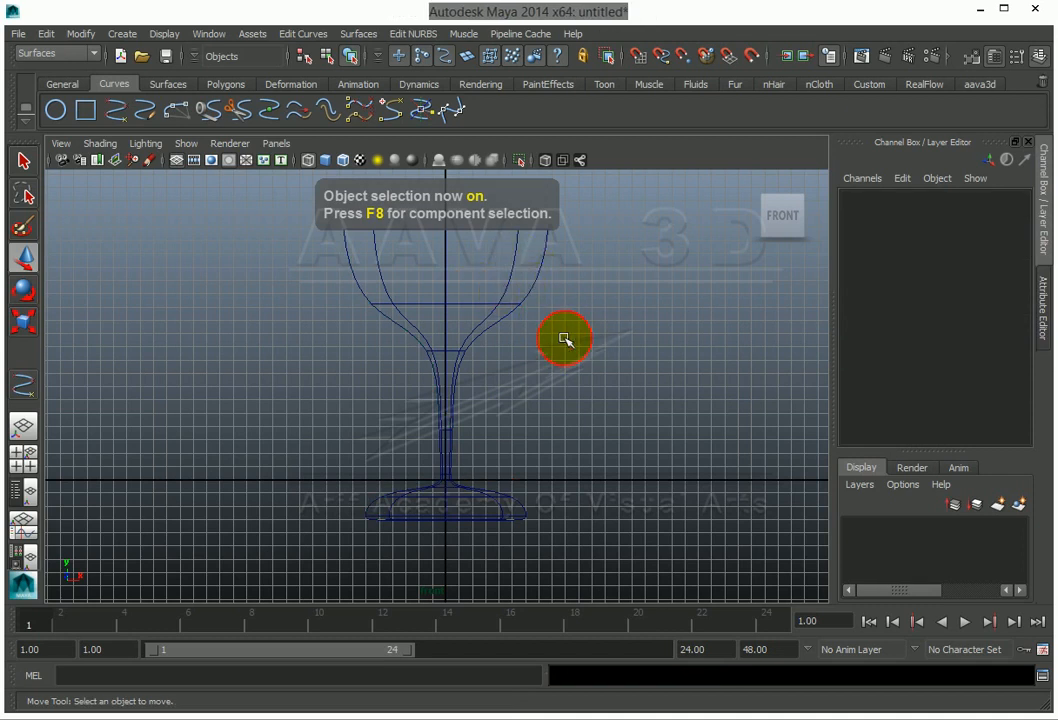
Move the goblet surface along X to 19.184, away from its profile curve, and select the curve.
left_click_drag(479, 270, 635, 390)
left_click_drag(501, 483, 757, 484)
left_click_drag(480, 240, 249, 557)
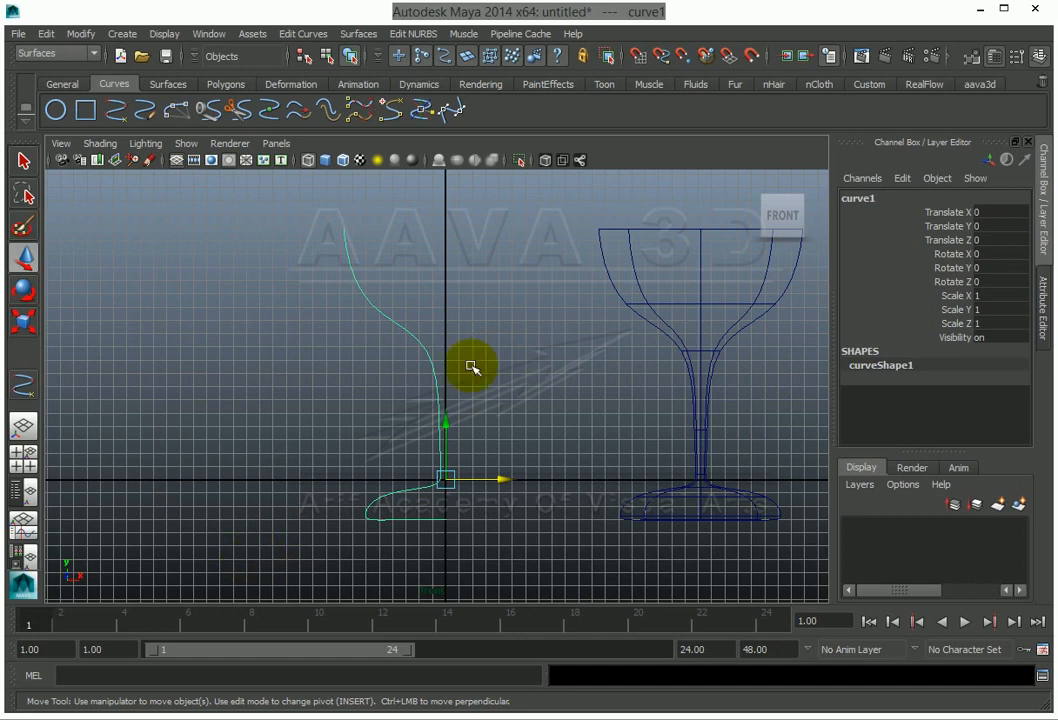
Examine the separate profile curve and goblet surface in the full-size perspective view, selecting each in turn.
key("space")
key("space")
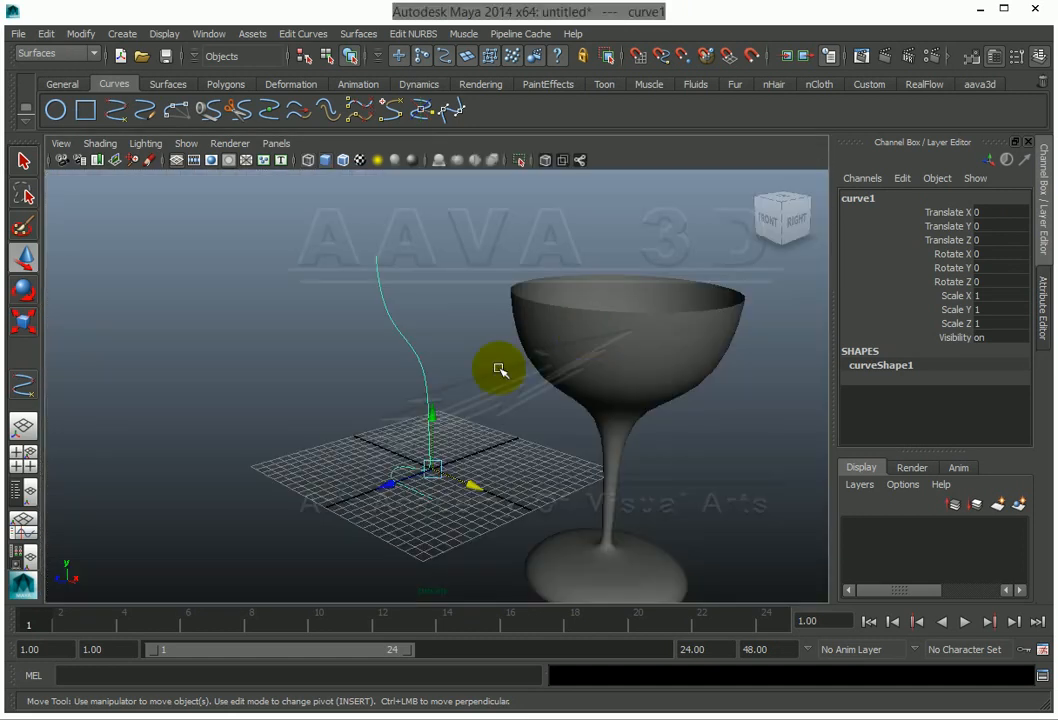
left_click_drag(499, 370, 686, 401, "alt")
right_click_drag(686, 401, 577, 382, "alt")
middle_click_drag(577, 382, 556, 368, "alt")
left_click(558, 366)
left_click_drag(460, 333, 325, 412)
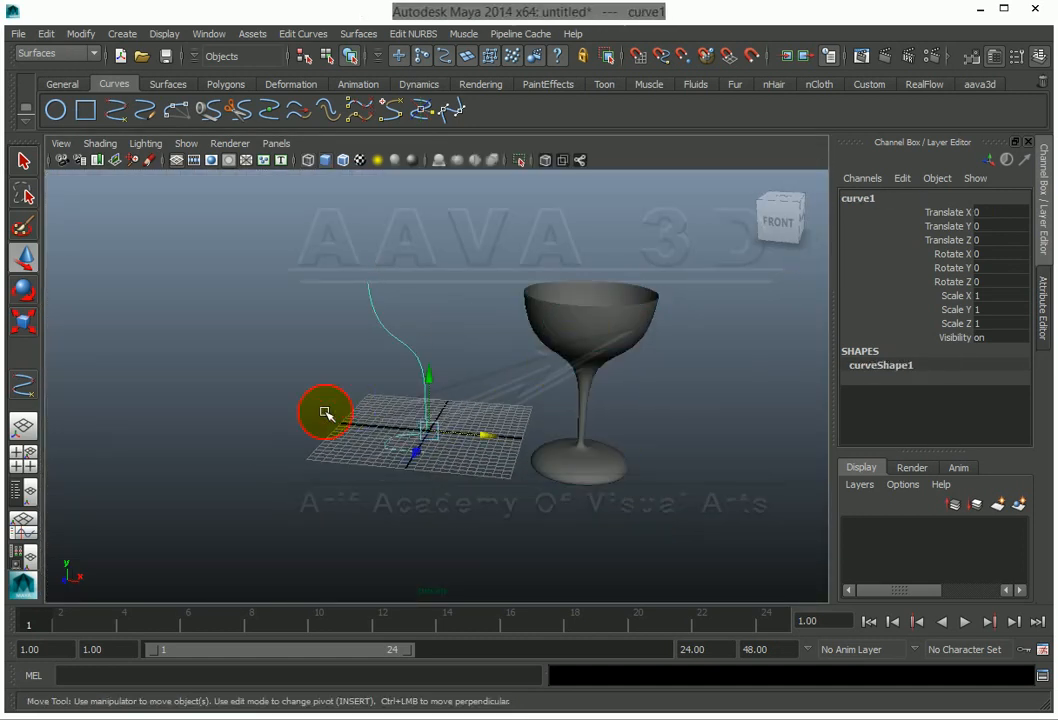
left_click(593, 332)
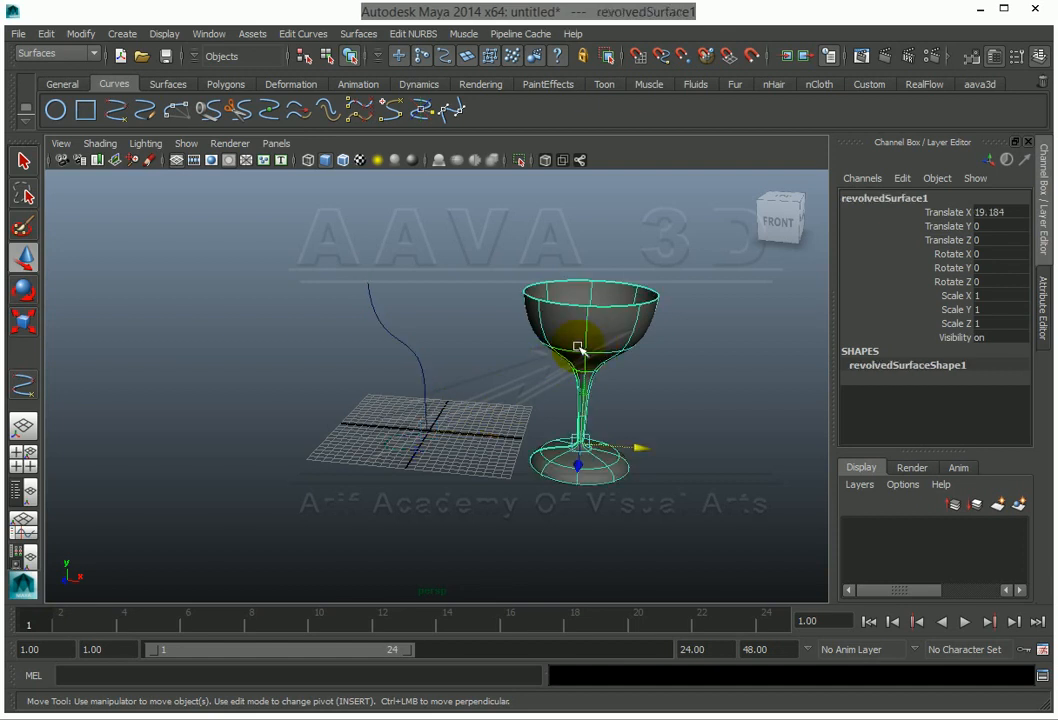
left_click_drag(611, 332, 579, 324, "alt")
middle_click_drag(579, 324, 537, 281, "alt")
right_click_drag(537, 281, 627, 297, "alt")
middle_click_drag(623, 300, 558, 315, "alt")
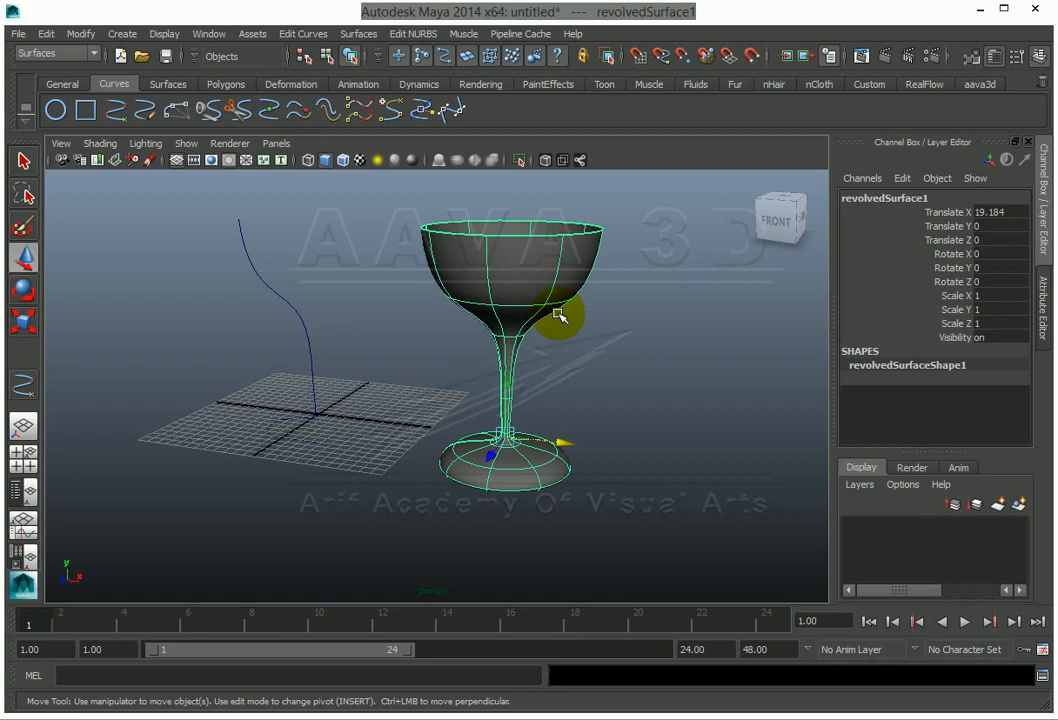